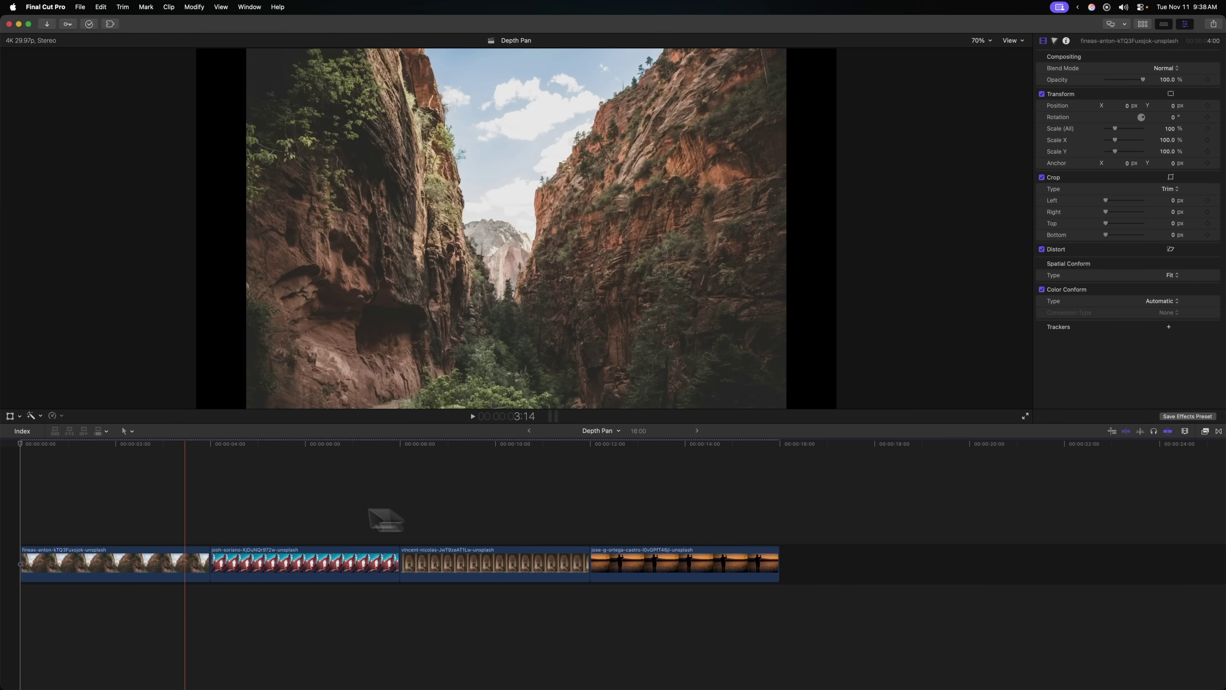
Set Spatial Conform Type to Fill for all four photo clips
left_click_drag(99, 453, 674, 620)
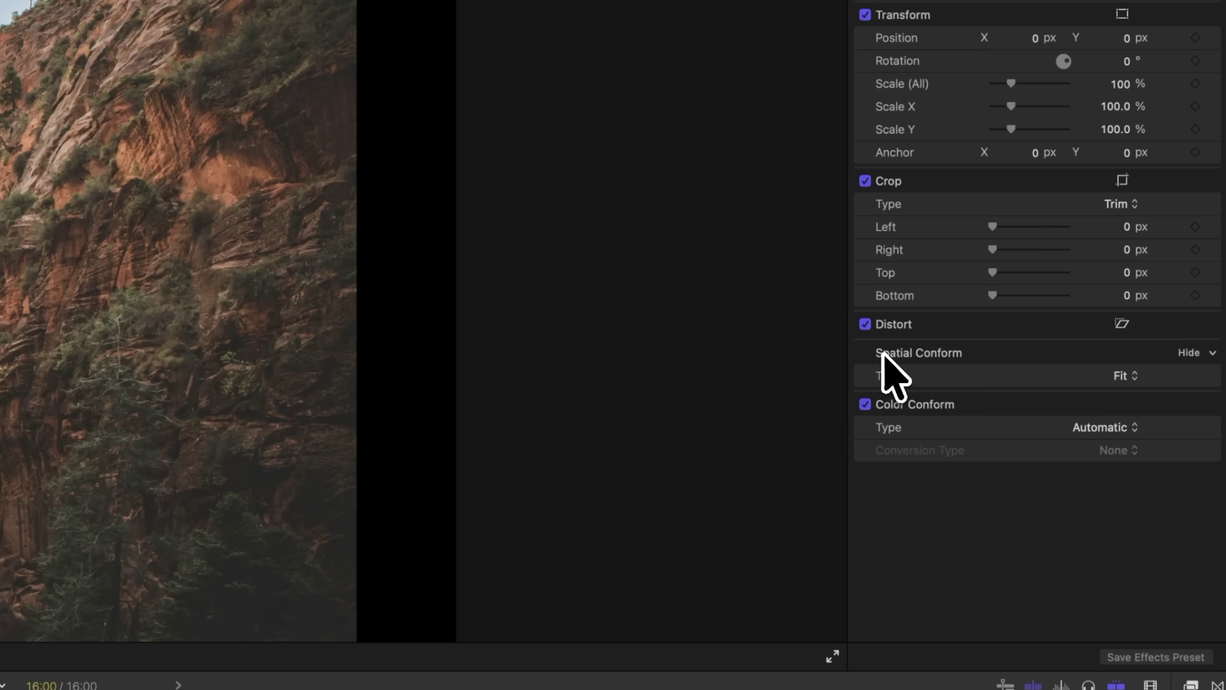
left_click(1115, 376)
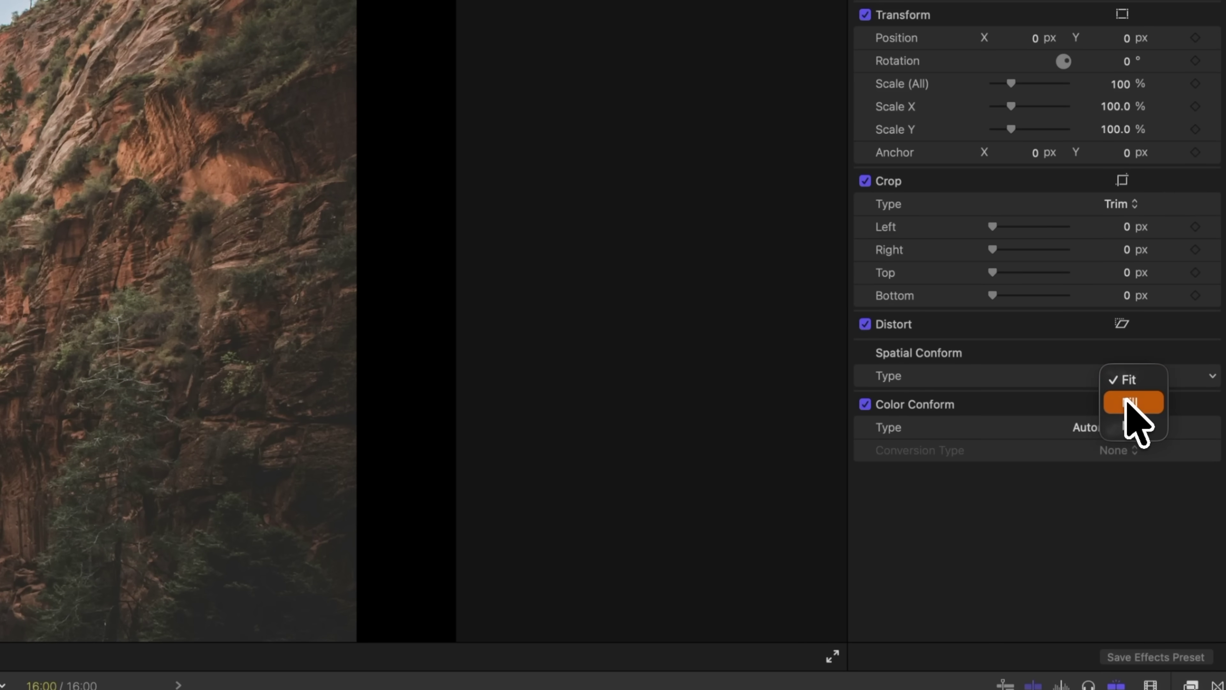
left_click(1126, 400)
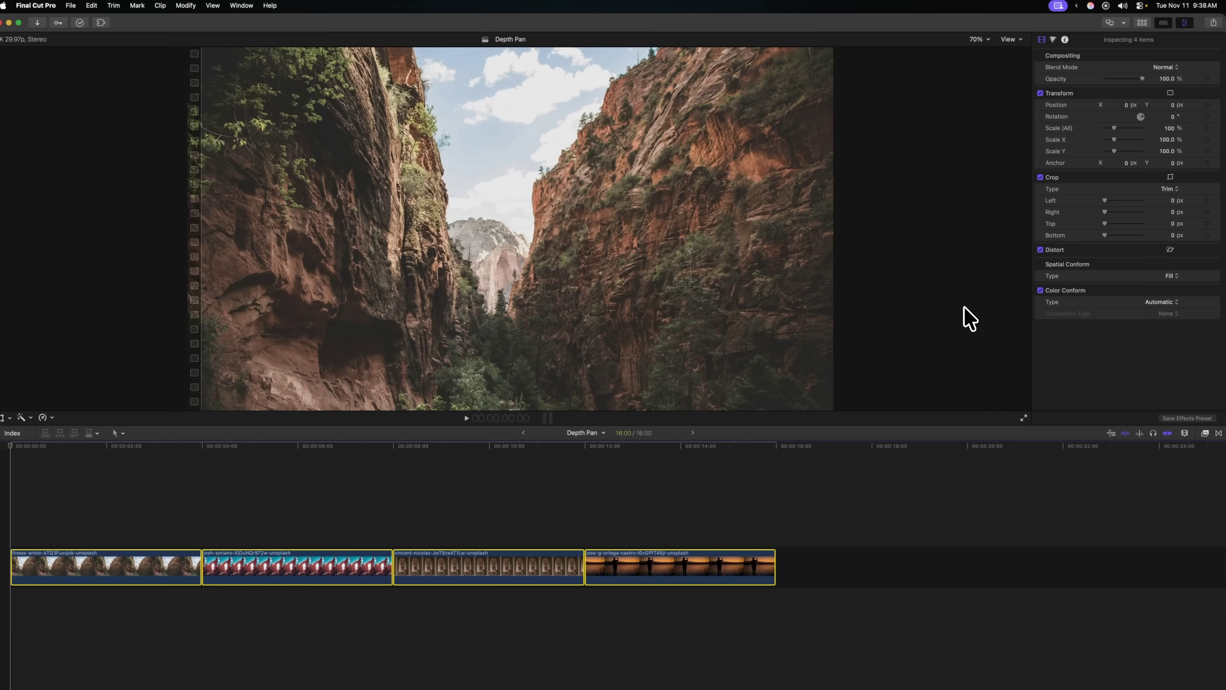
Turn the first canyon clip and the second photo into compound clips Depth Pan Clip 7 and 8
left_click(92, 560)
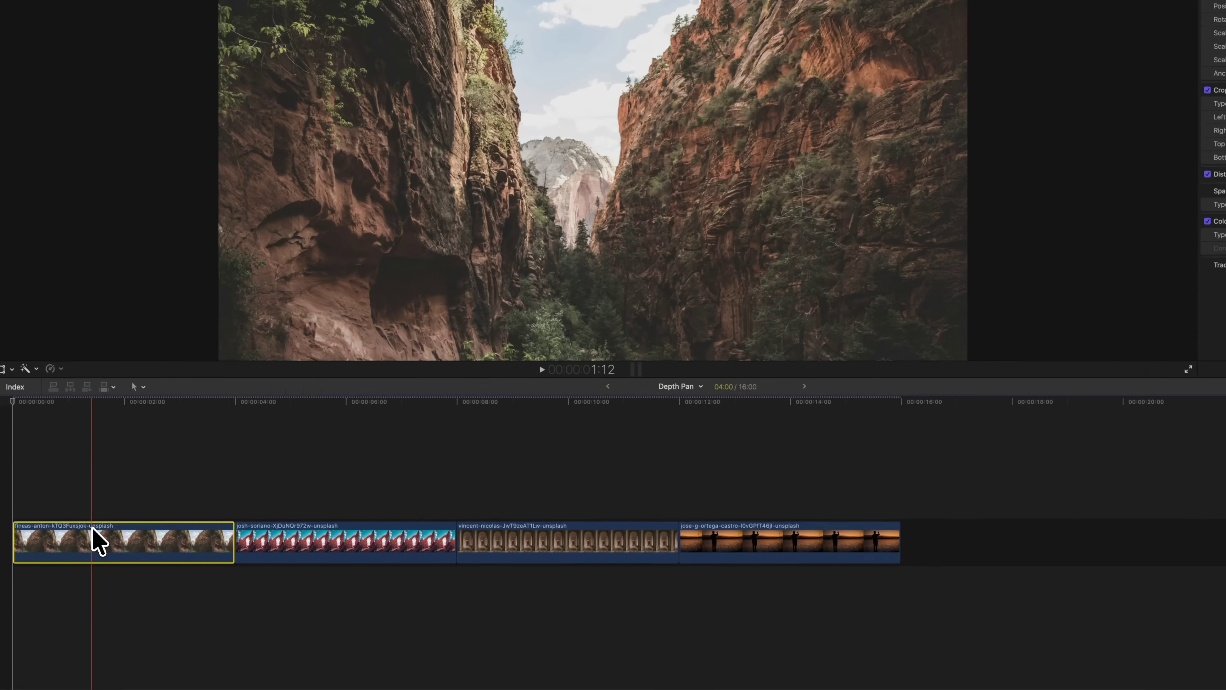
right_click(88, 554)
left_click(241, 286)
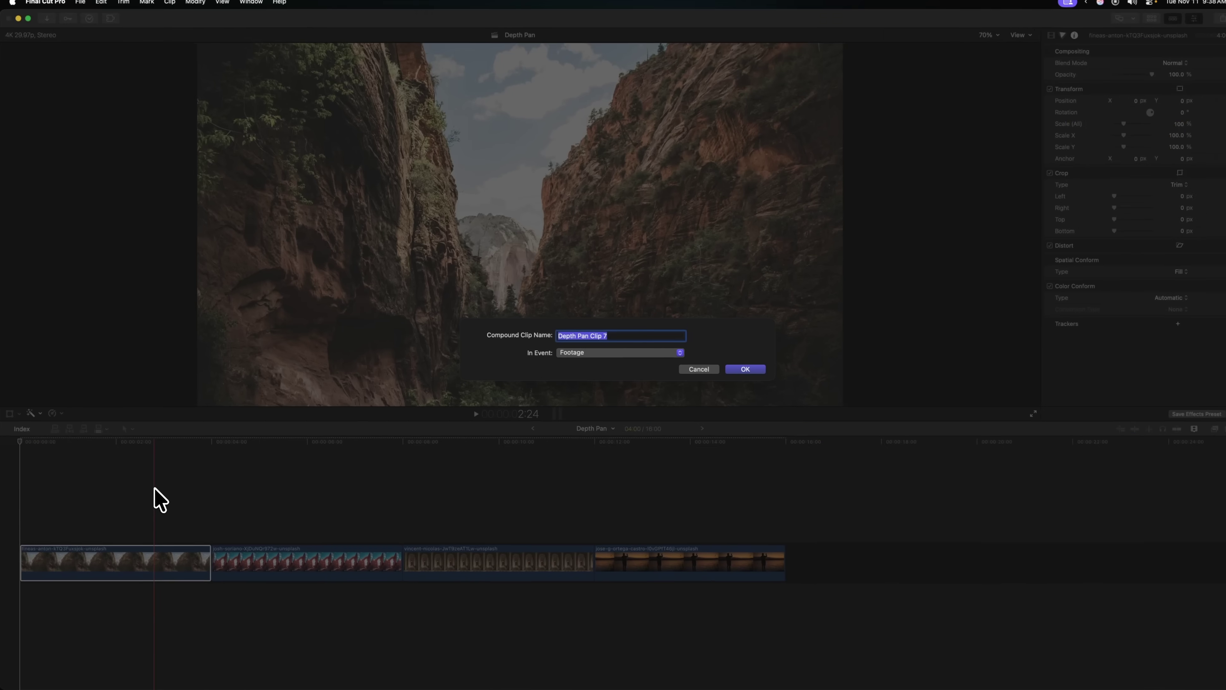
key("Return")
left_click(217, 556)
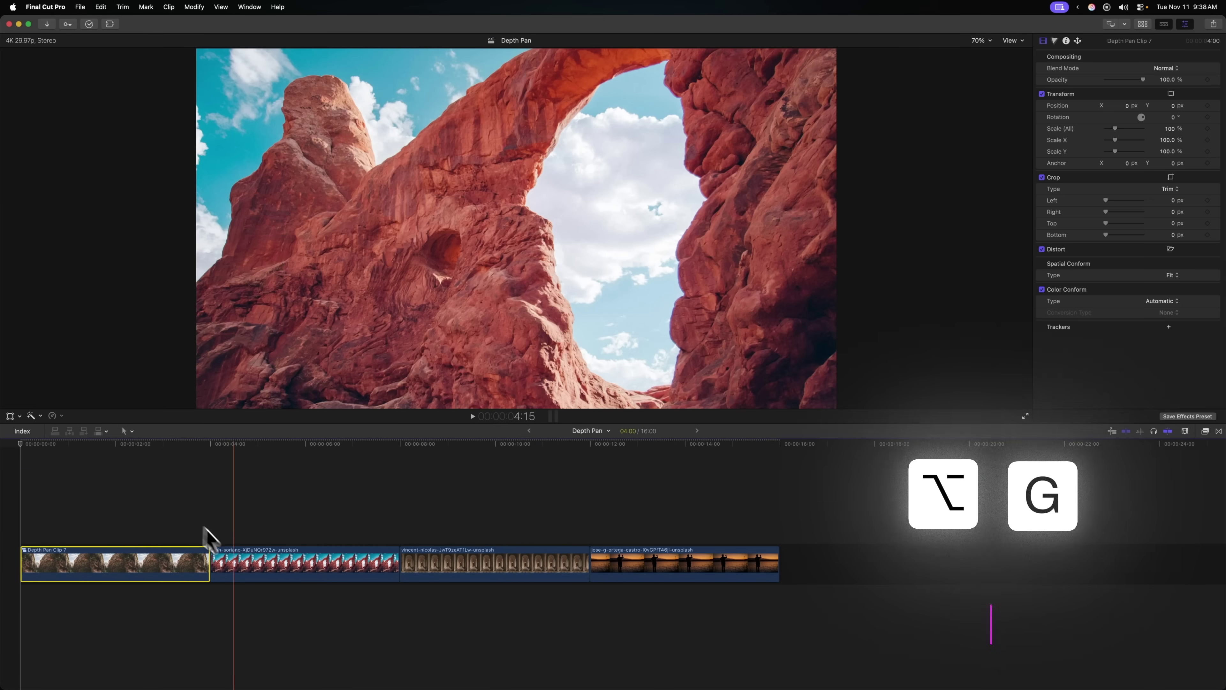
key("alt+g")
key("Return")
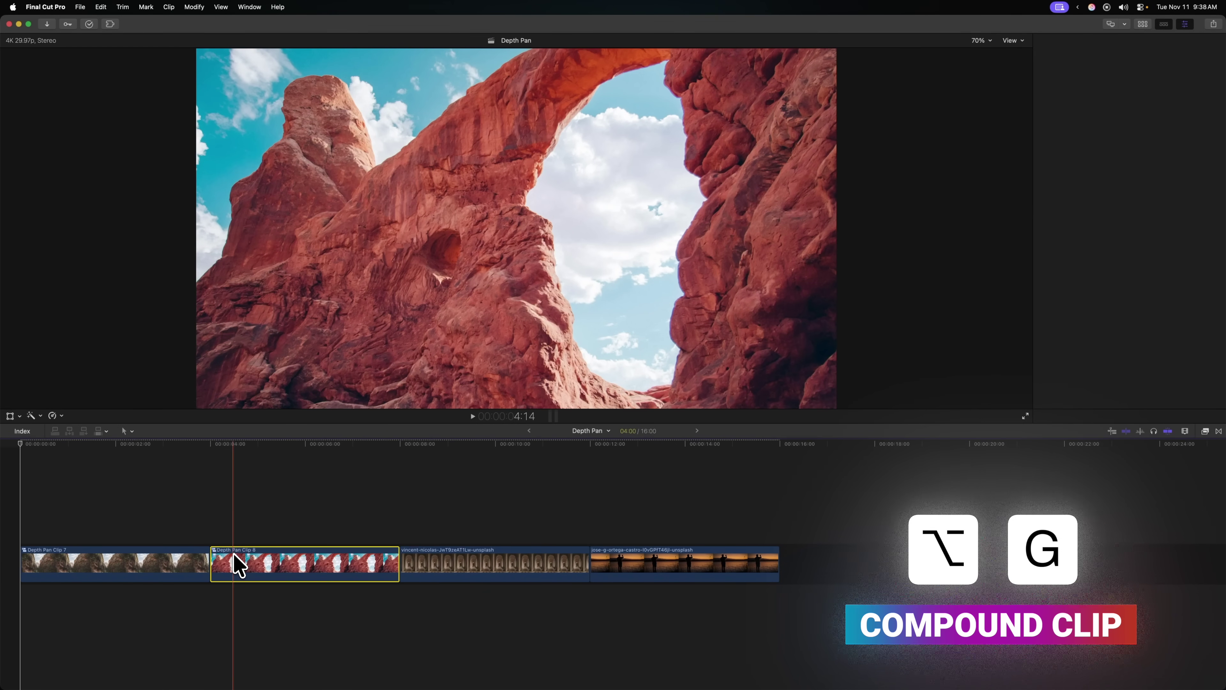
Turn the third photo and the sunset photo into compound clips Depth Pan Clip 9 and 10
left_click(470, 567)
key("alt+g")
key("Return")
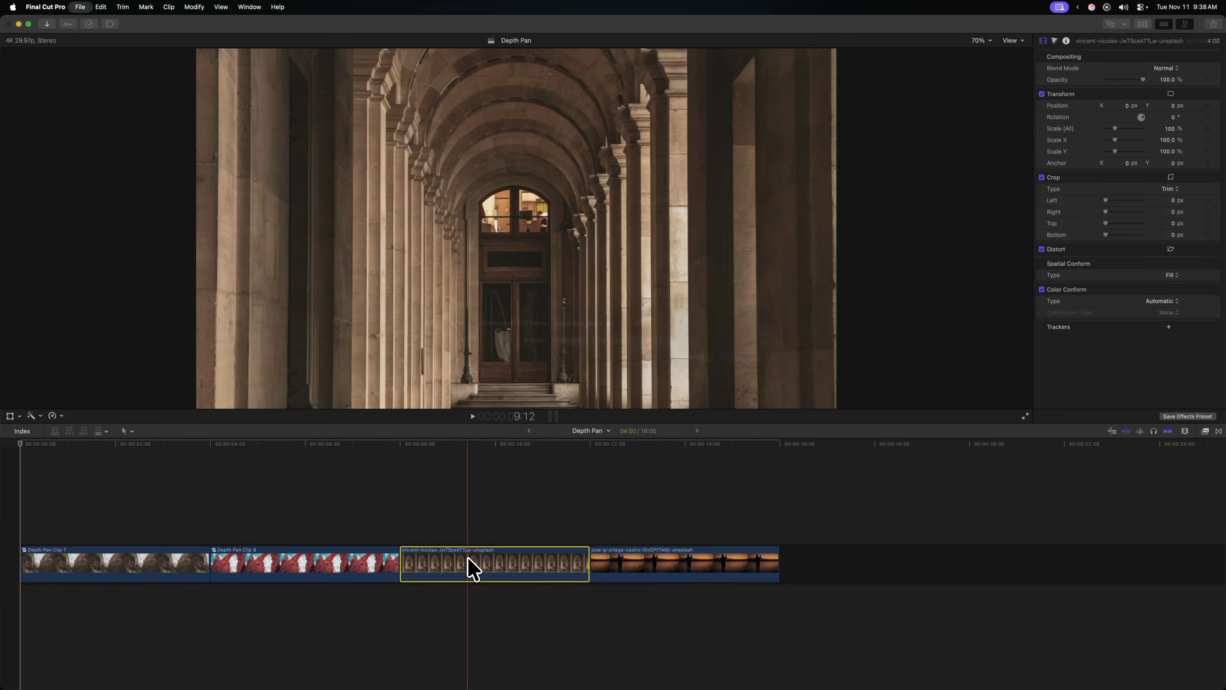
left_click(616, 565)
key("alt+g")
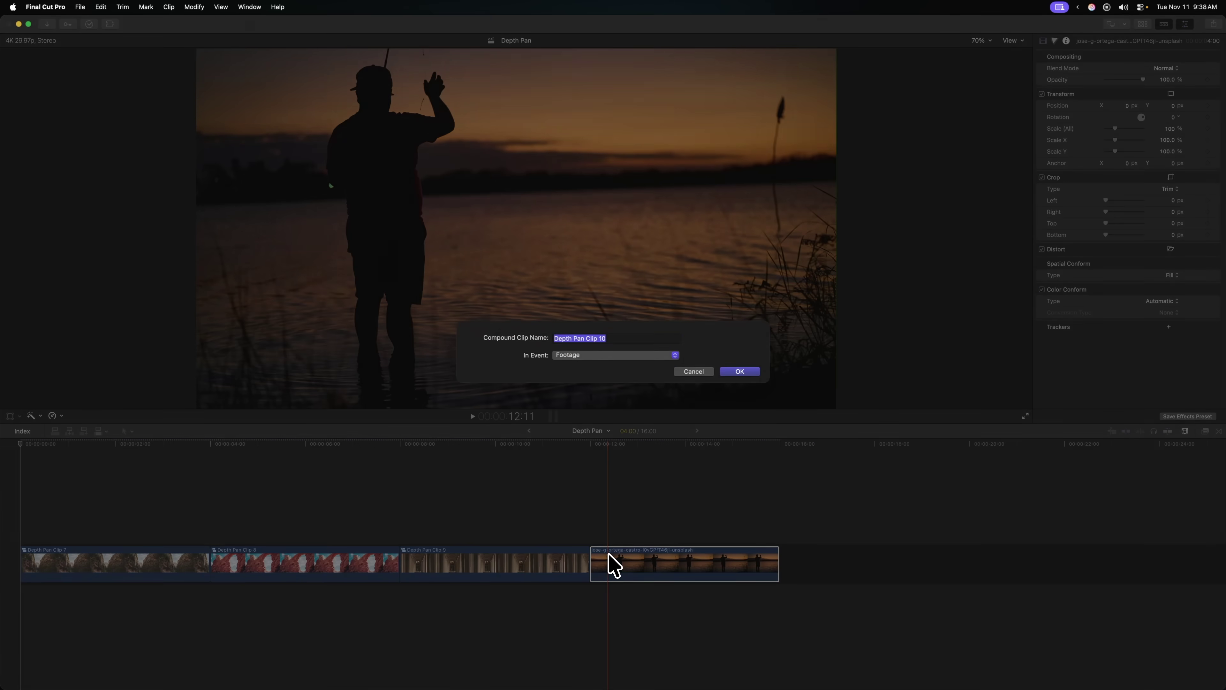
key("Return")
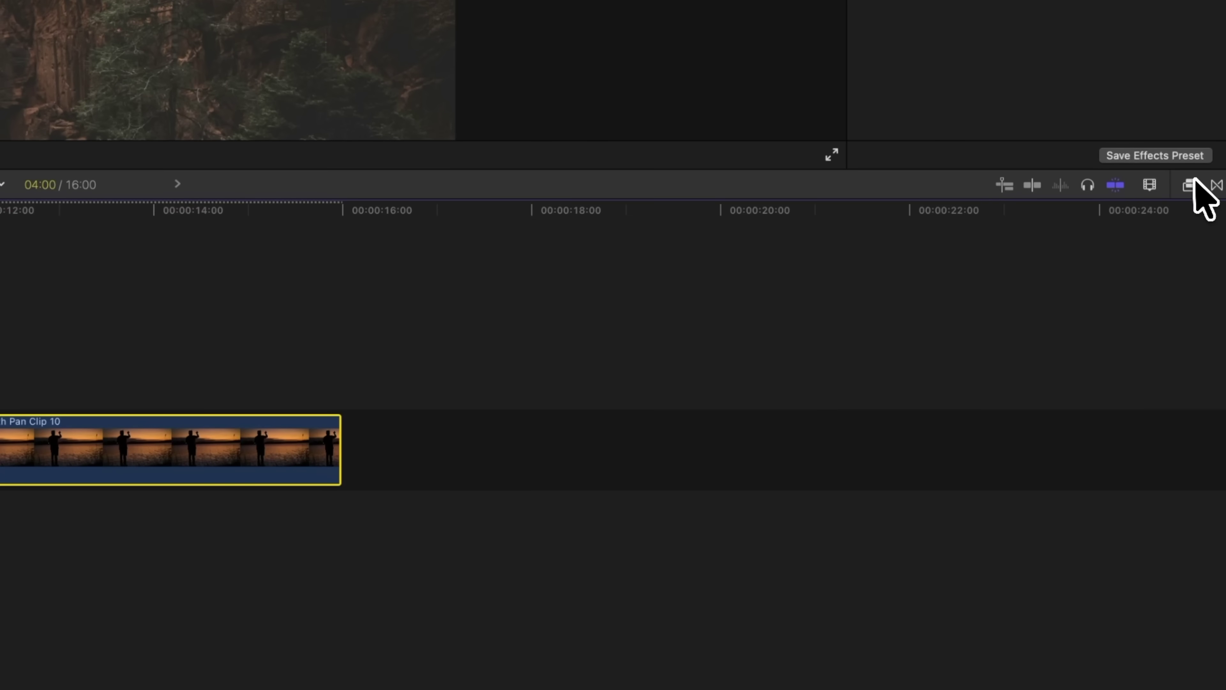
Drag Deep Pan from the Effects browser onto Depth Pan Clip 7 and play it to preview
left_click(1205, 430)
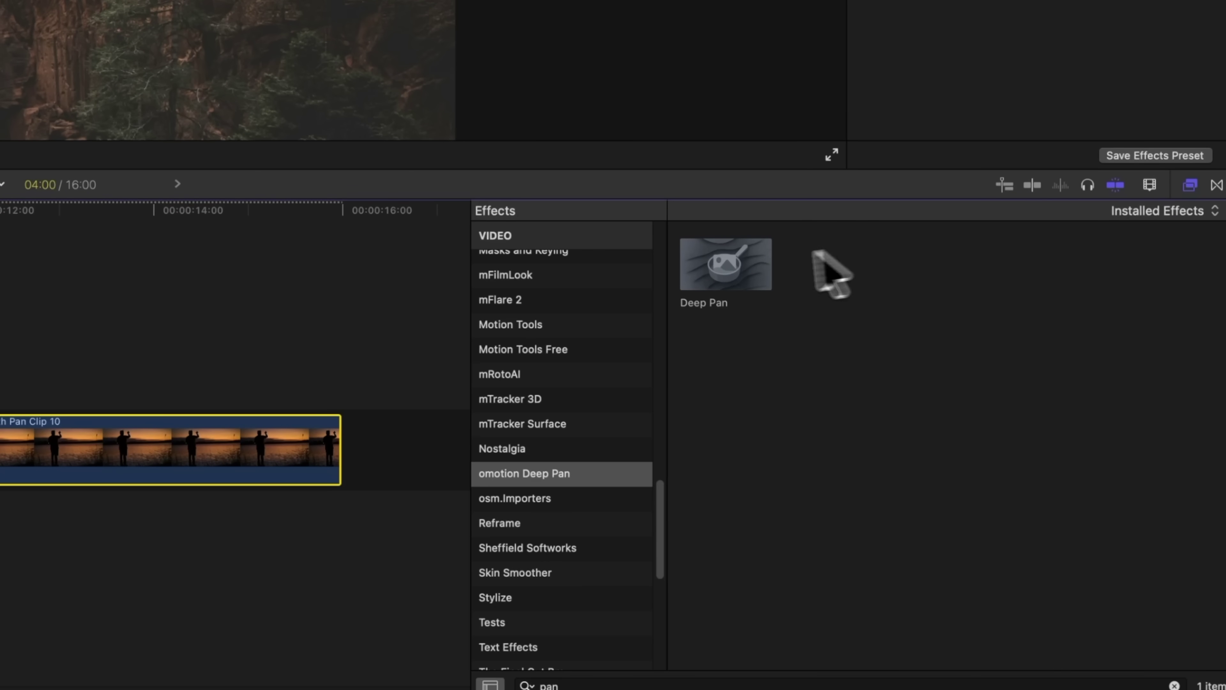
left_click_drag(768, 283, 0, 454)
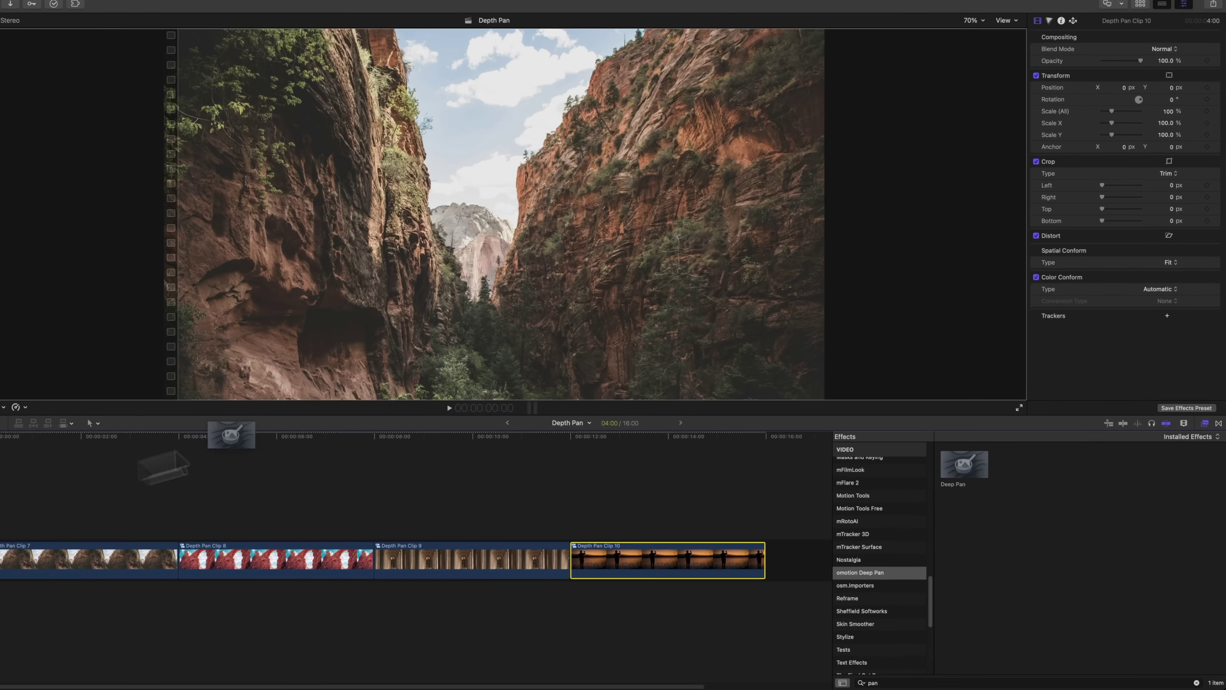
left_click_drag(126, 561, 119, 567)
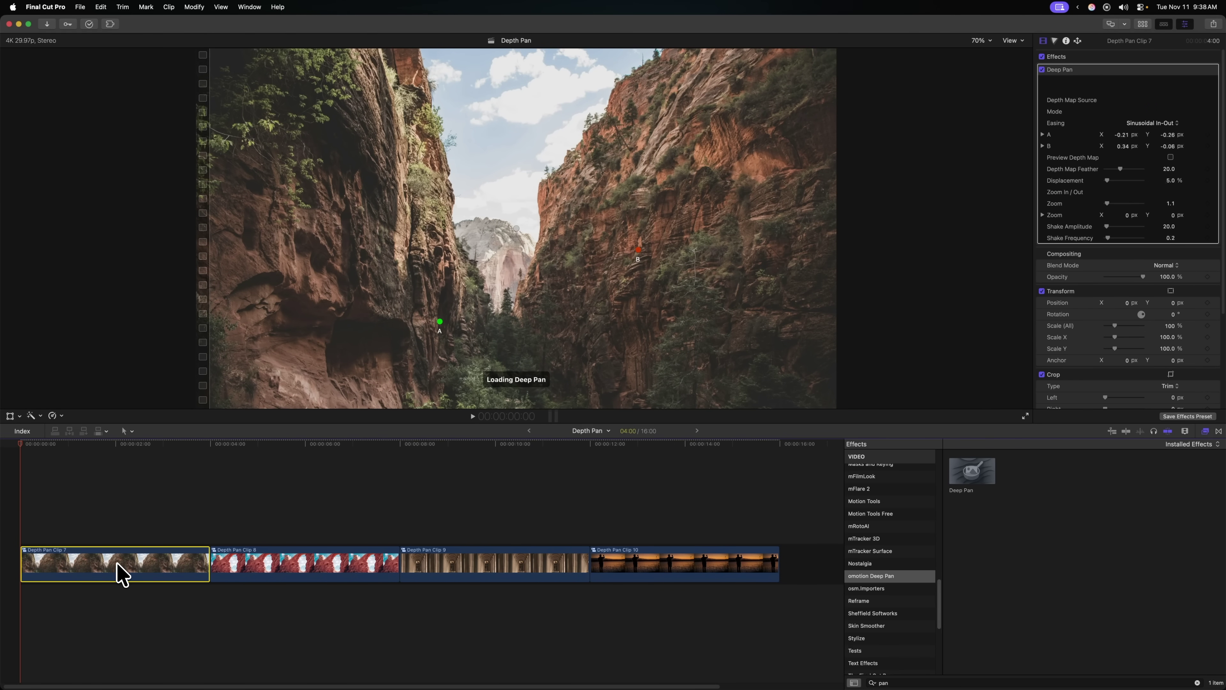
key("space")
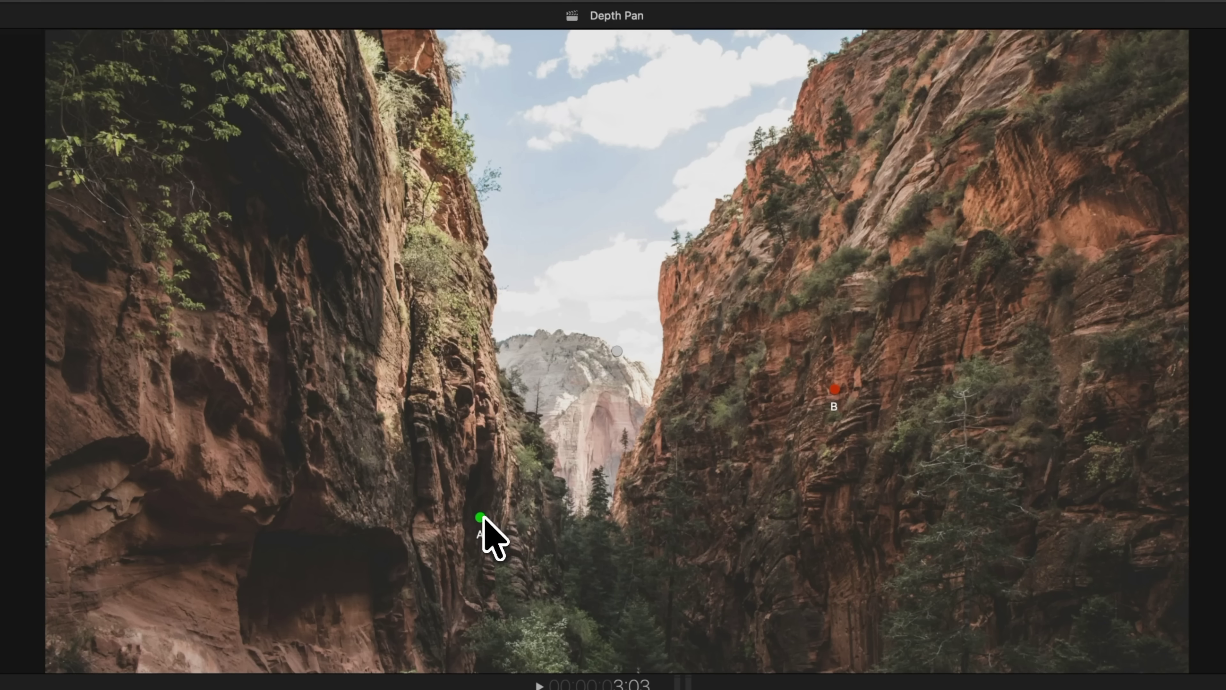
Move Deep Pan point A to the left cliff wall, point B to the lower right, and nudge the zoom centre
left_click_drag(482, 518, 121, 346)
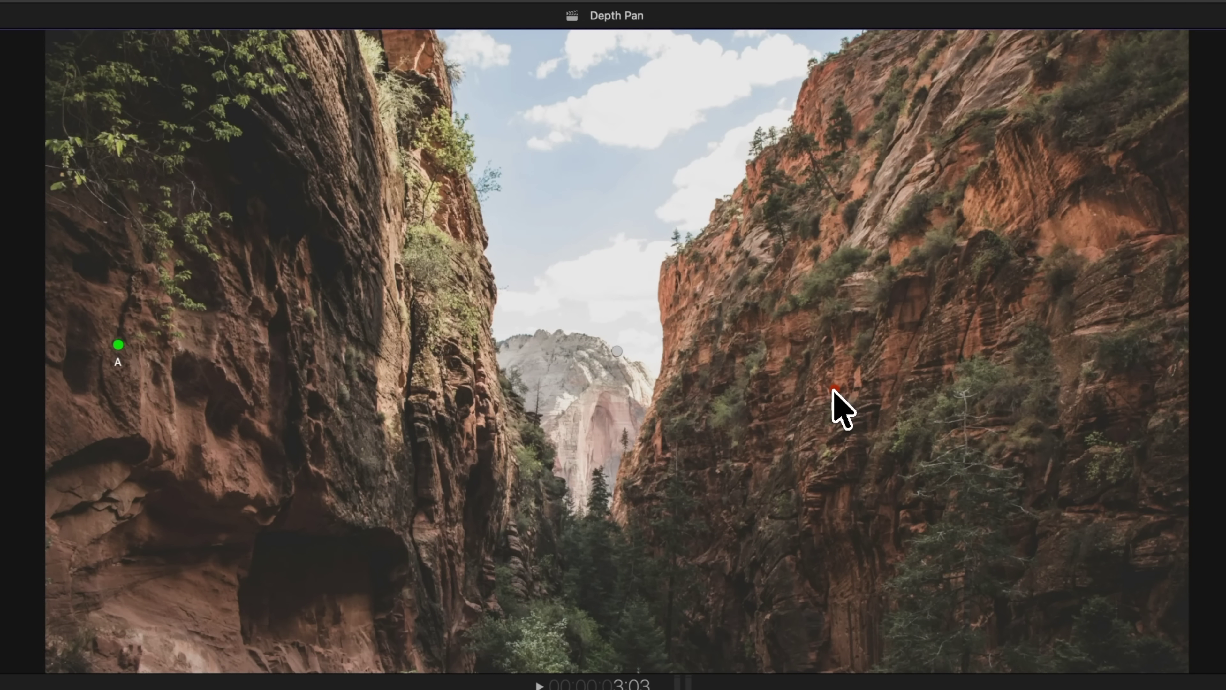
left_click_drag(834, 389, 1118, 549)
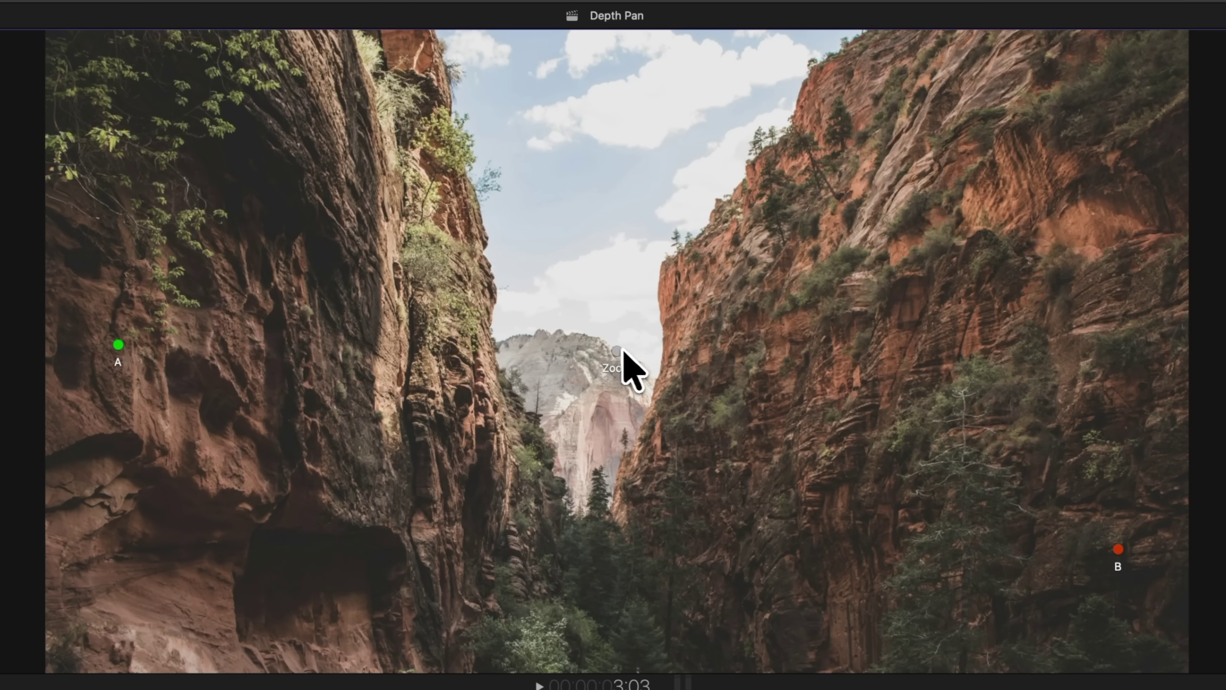
left_click_drag(617, 349, 584, 389)
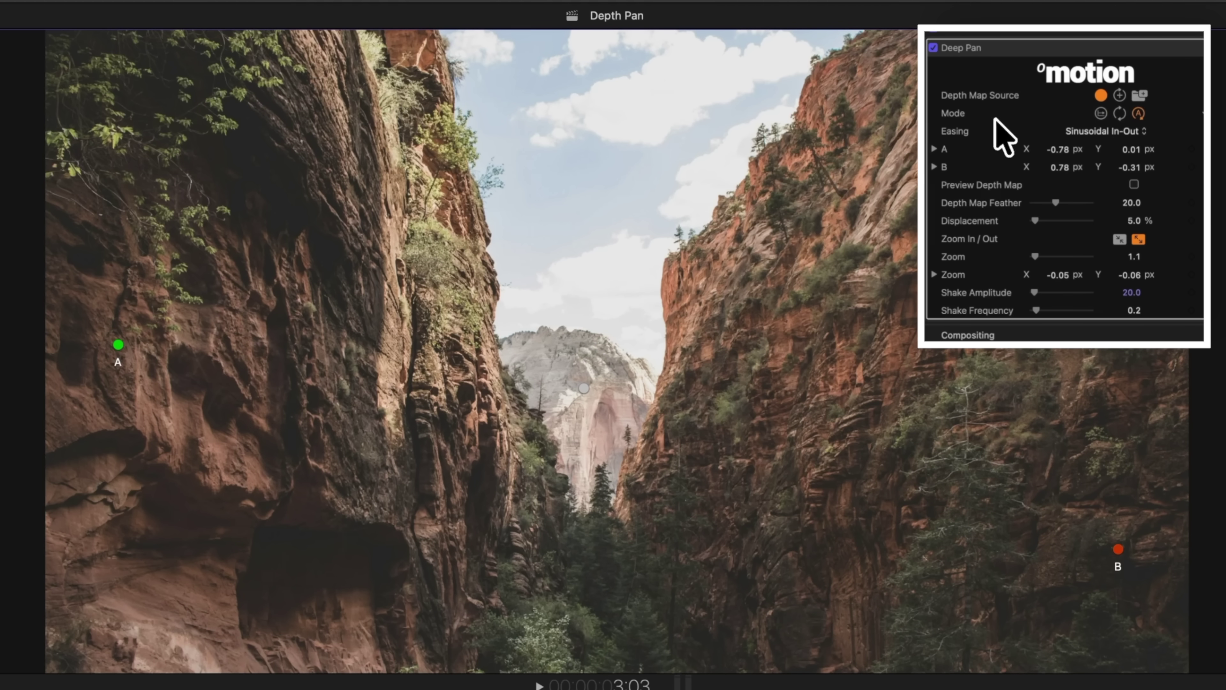
Set the Deep Pan Mode to Loop, keeping Easing on Sinusoidal In-Out
left_click(1119, 114)
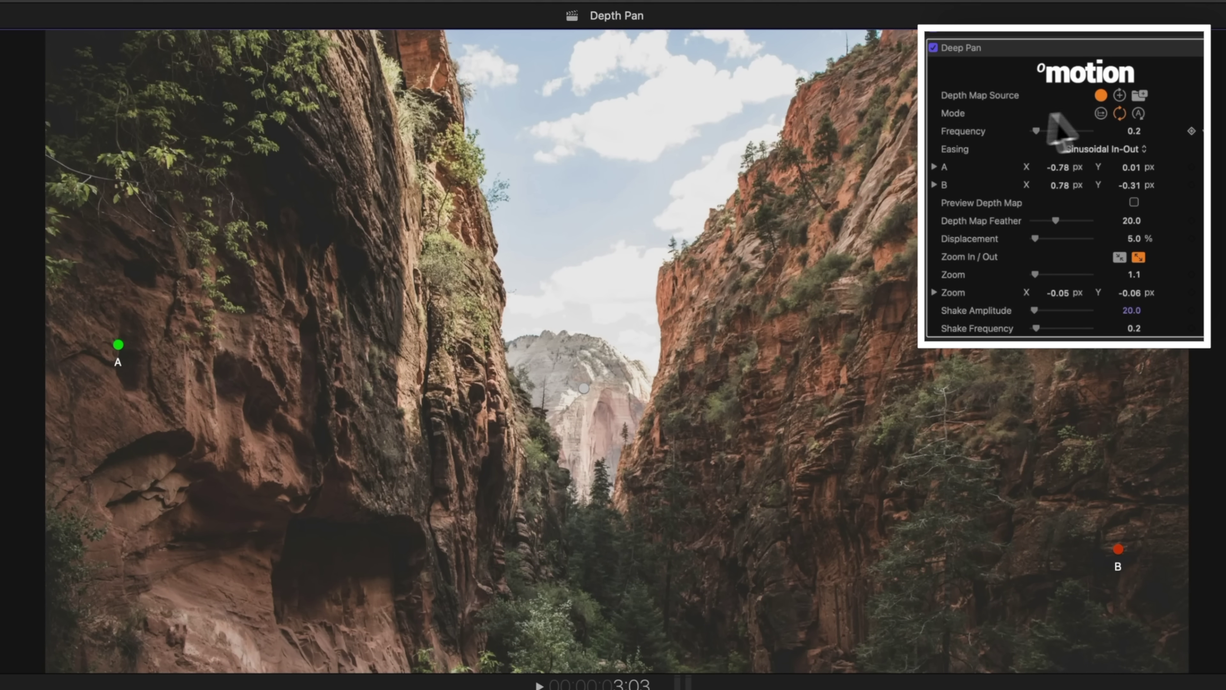
left_click(1092, 151)
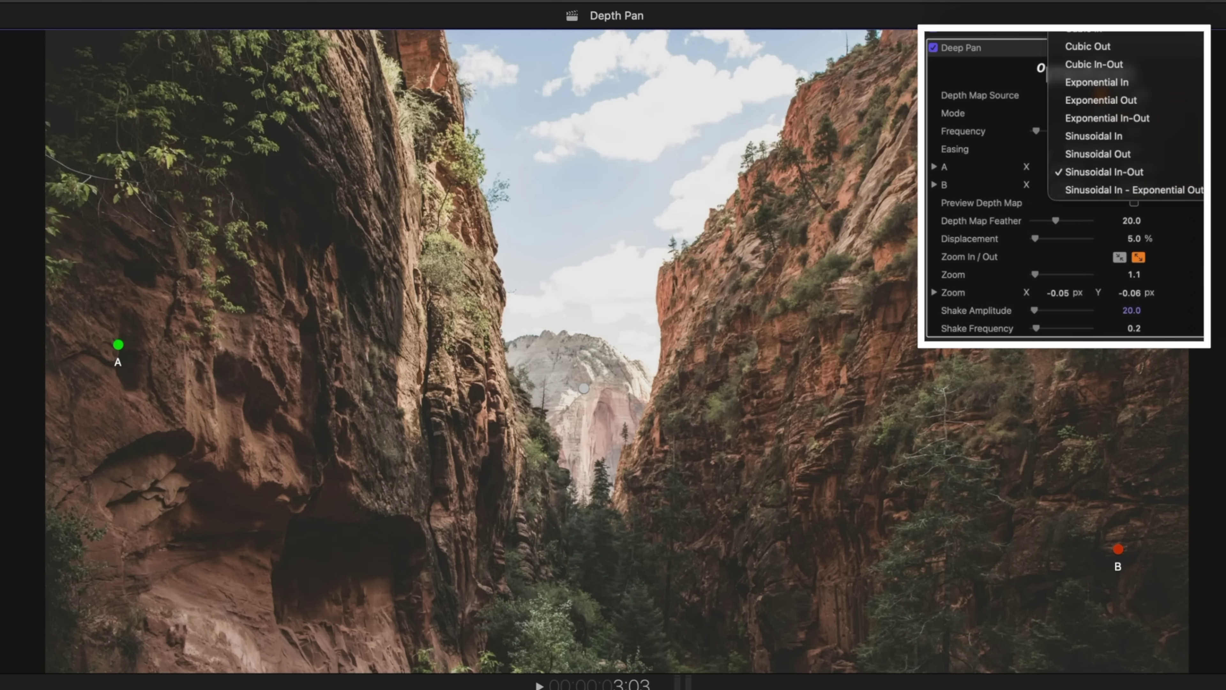
left_click(1124, 171)
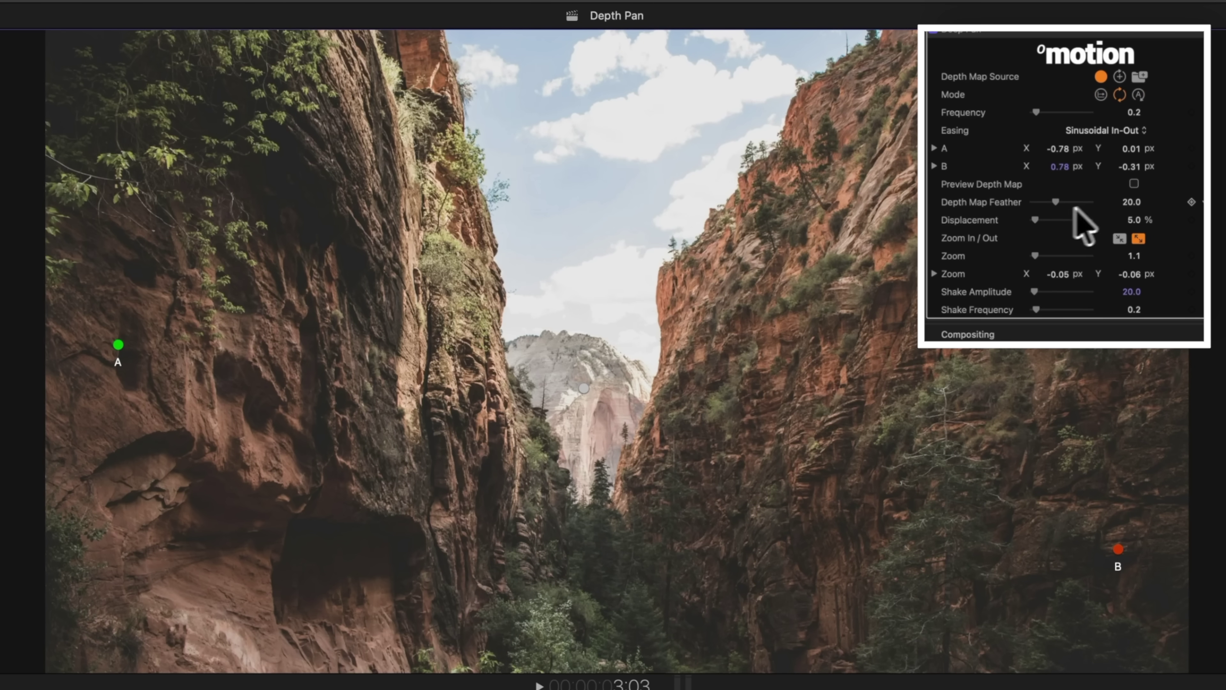
With the depth map previewed, set Depth Map Feather to 9.0, then turn the preview back off
left_click(1133, 184)
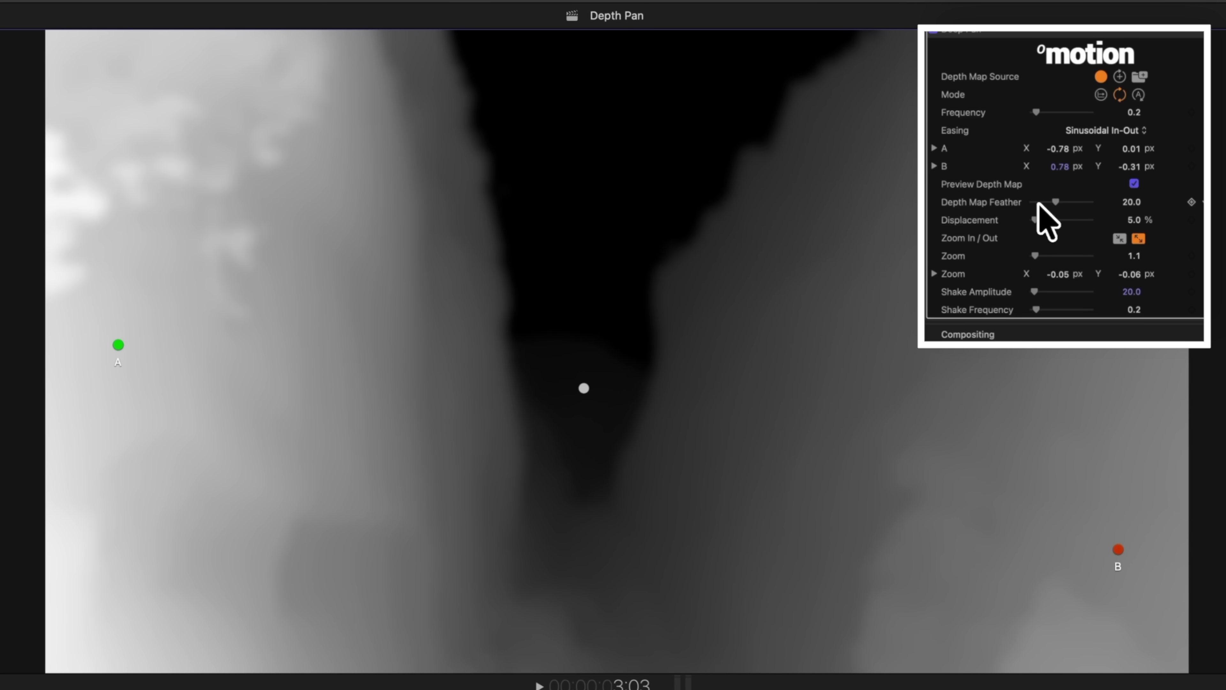
mouse_move(1056, 202)
left_mouse_down()
mouse_move(1074, 202)
mouse_move(1039, 200)
mouse_move(1060, 198)
left_mouse_up()
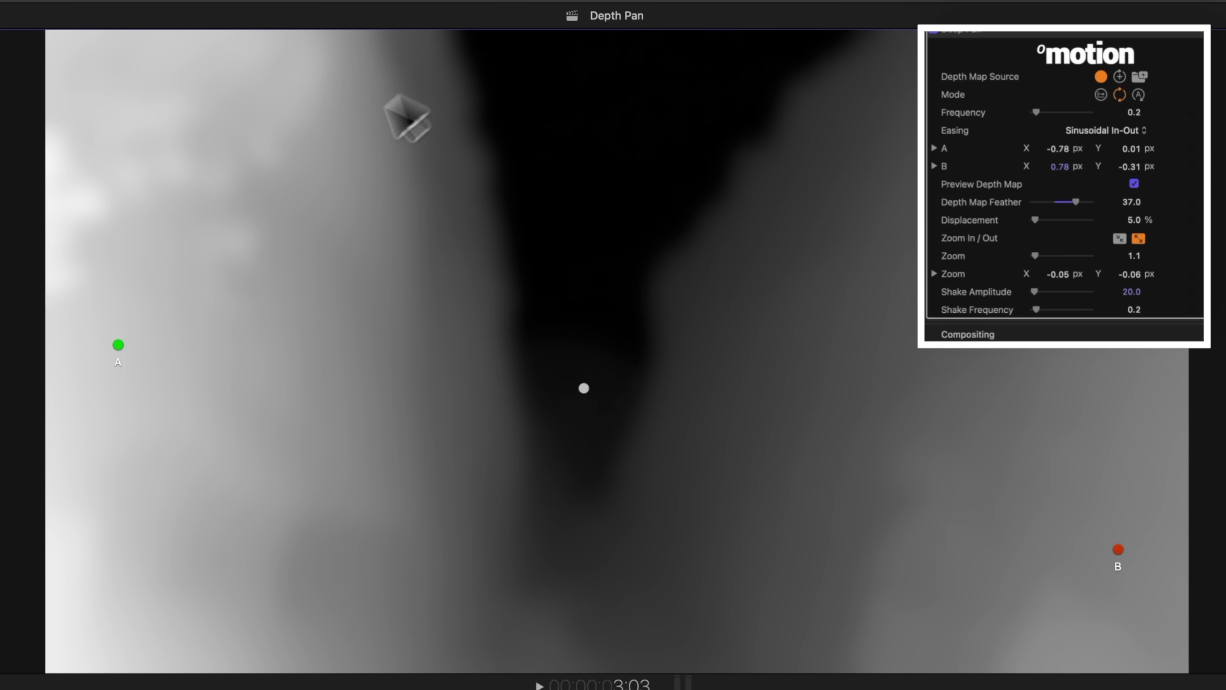
left_click_drag(1072, 203, 1015, 202)
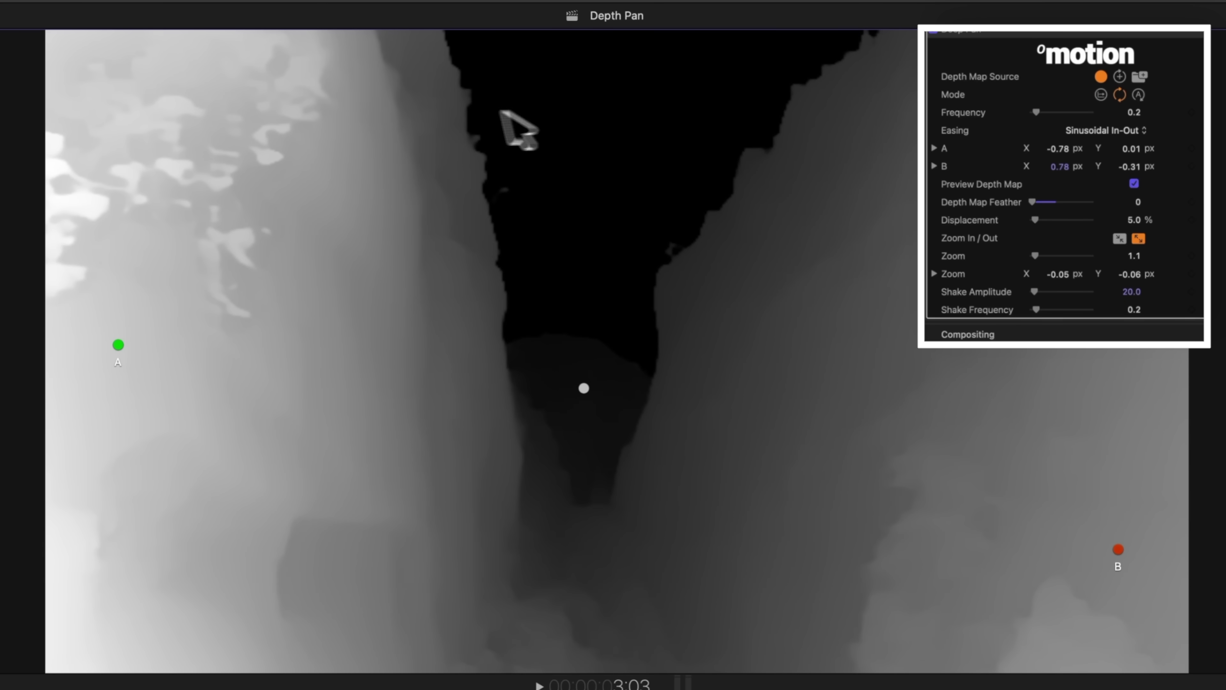
left_click_drag(1033, 203, 1044, 205)
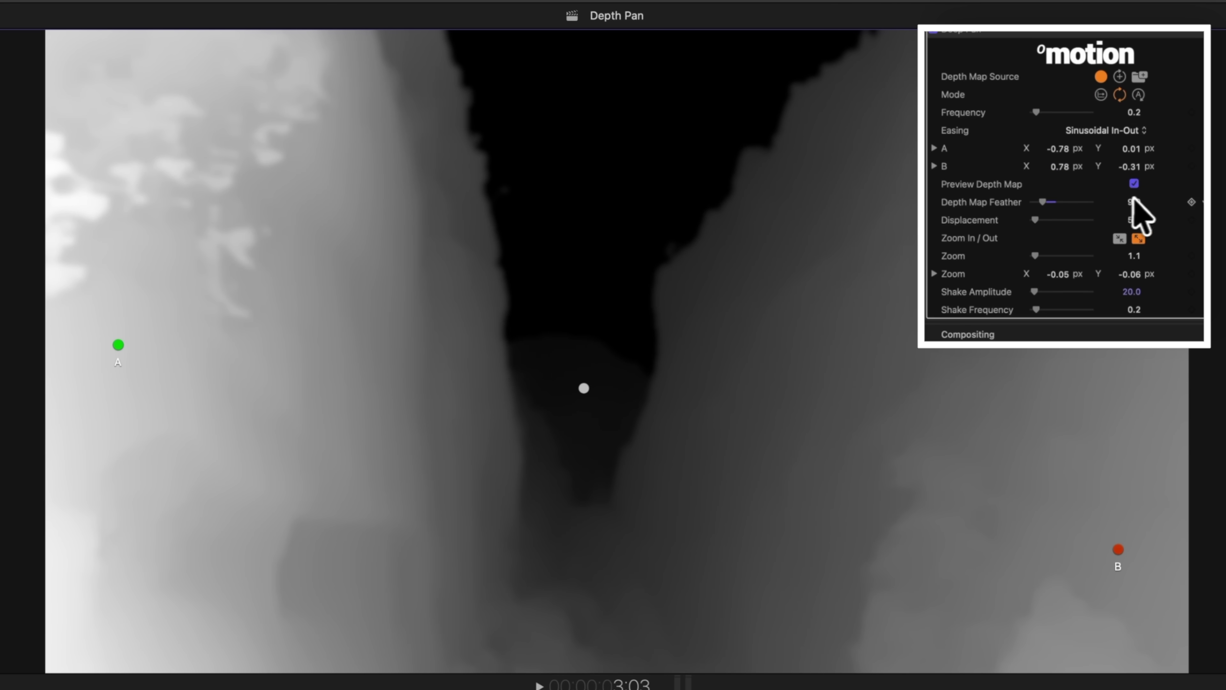
left_click(1134, 184)
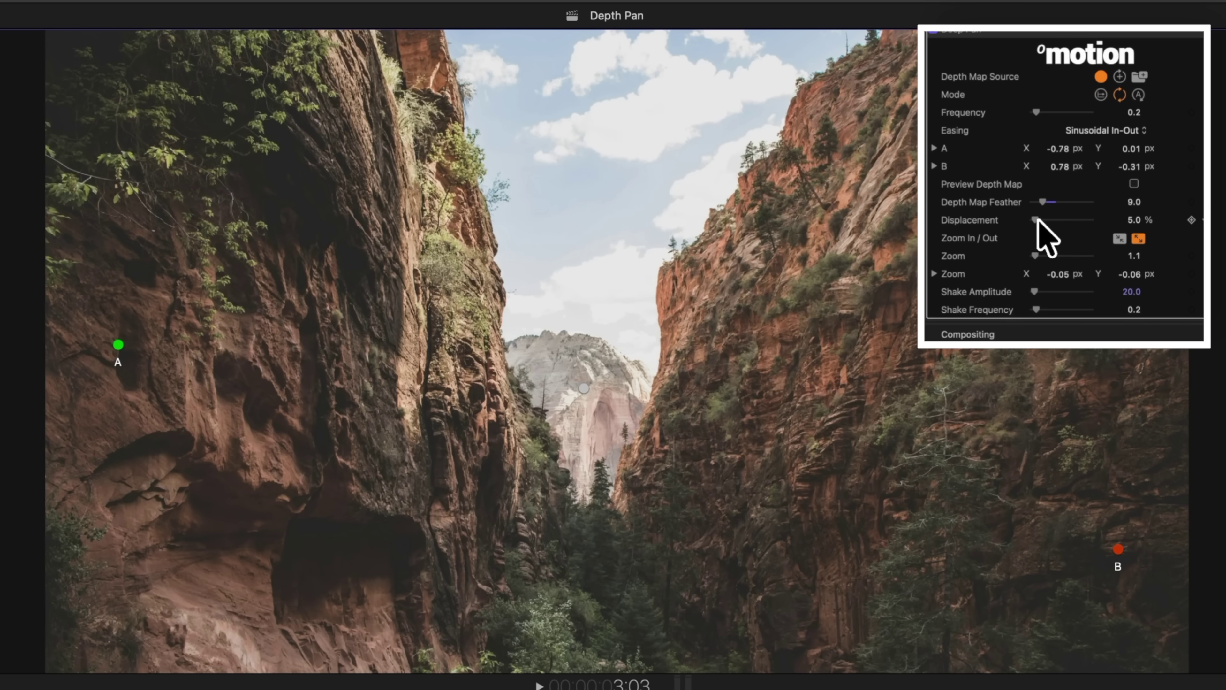
Raise Deep Pan Displacement to about 17.12% and Zoom to 1.44
mouse_move(1038, 220)
left_mouse_down()
mouse_move(1050, 220)
mouse_move(1039, 220)
left_mouse_up()
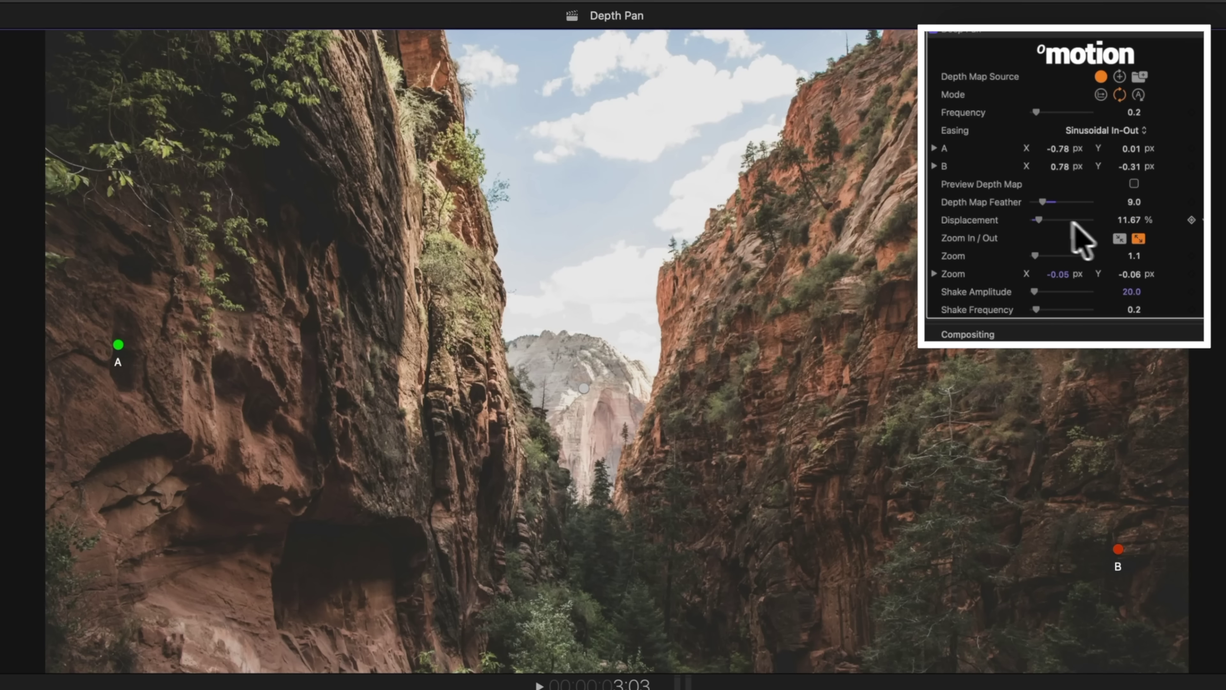
left_click_drag(1039, 219, 1043, 220)
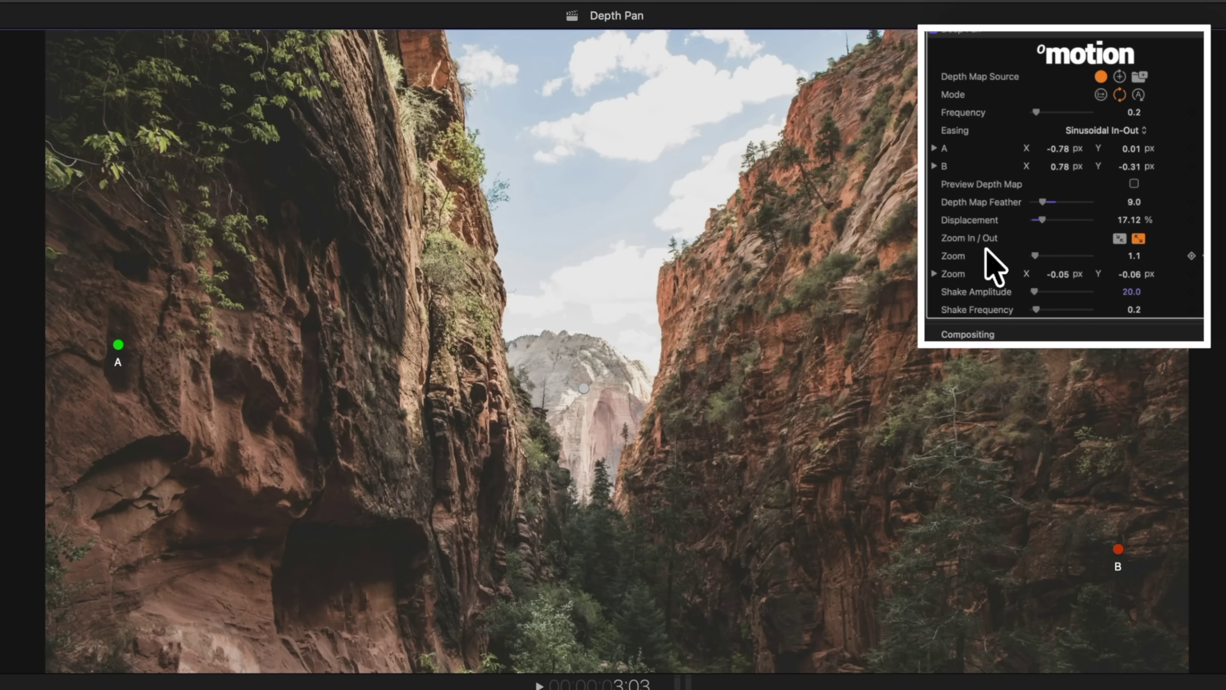
mouse_move(1034, 255)
left_mouse_down()
mouse_move(1051, 257)
mouse_move(1029, 265)
left_mouse_up()
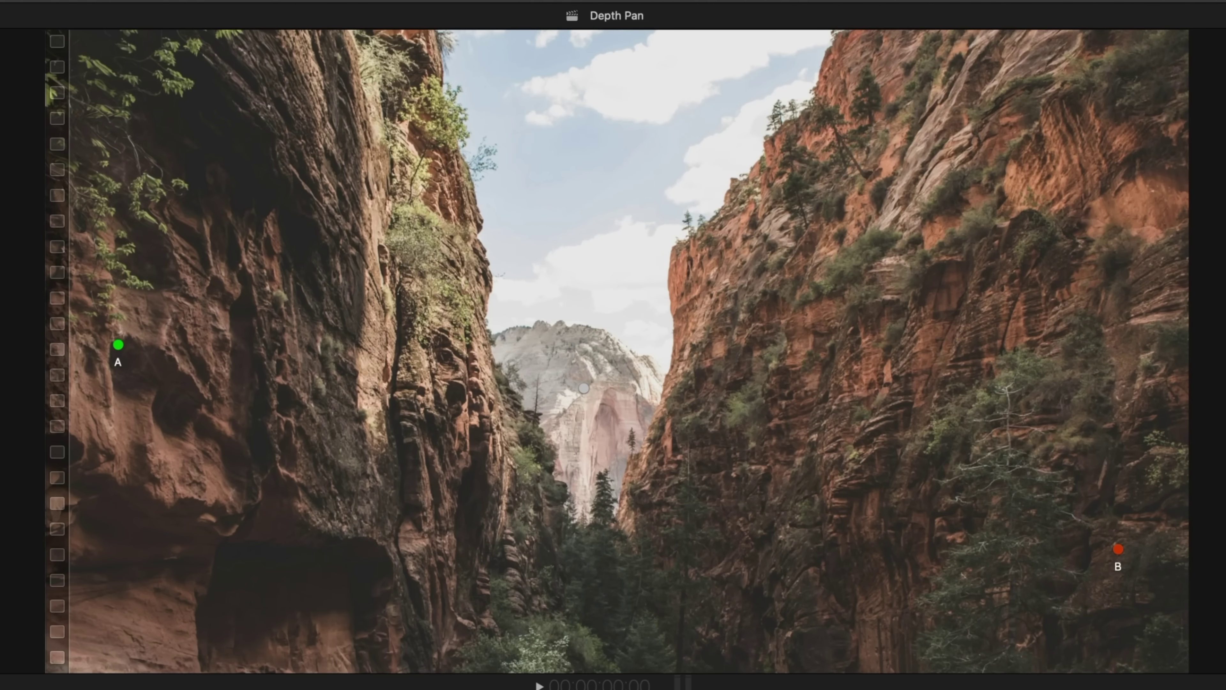
key("space")
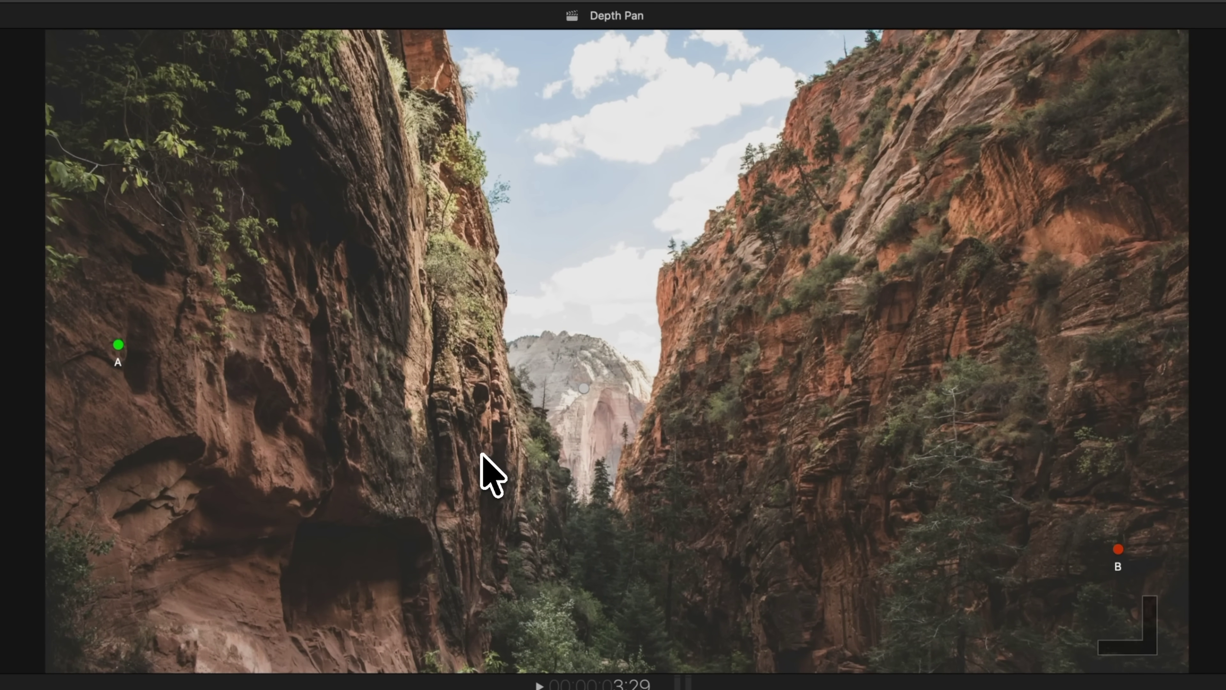
key("space")
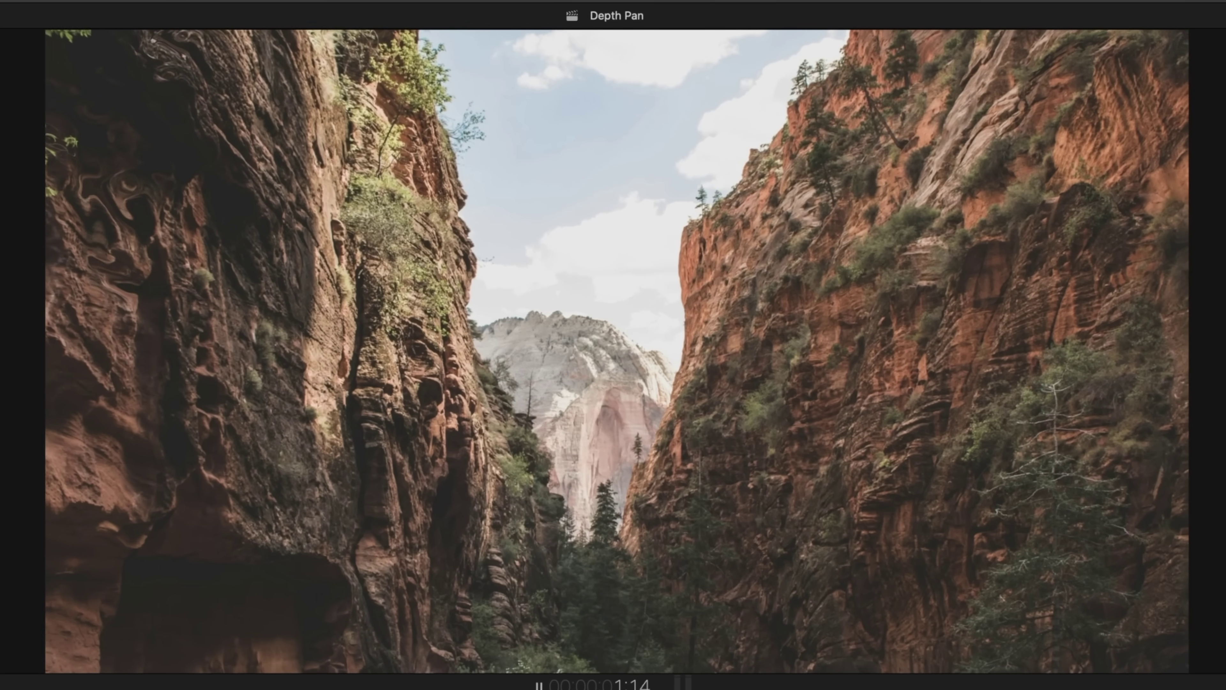
key("space")
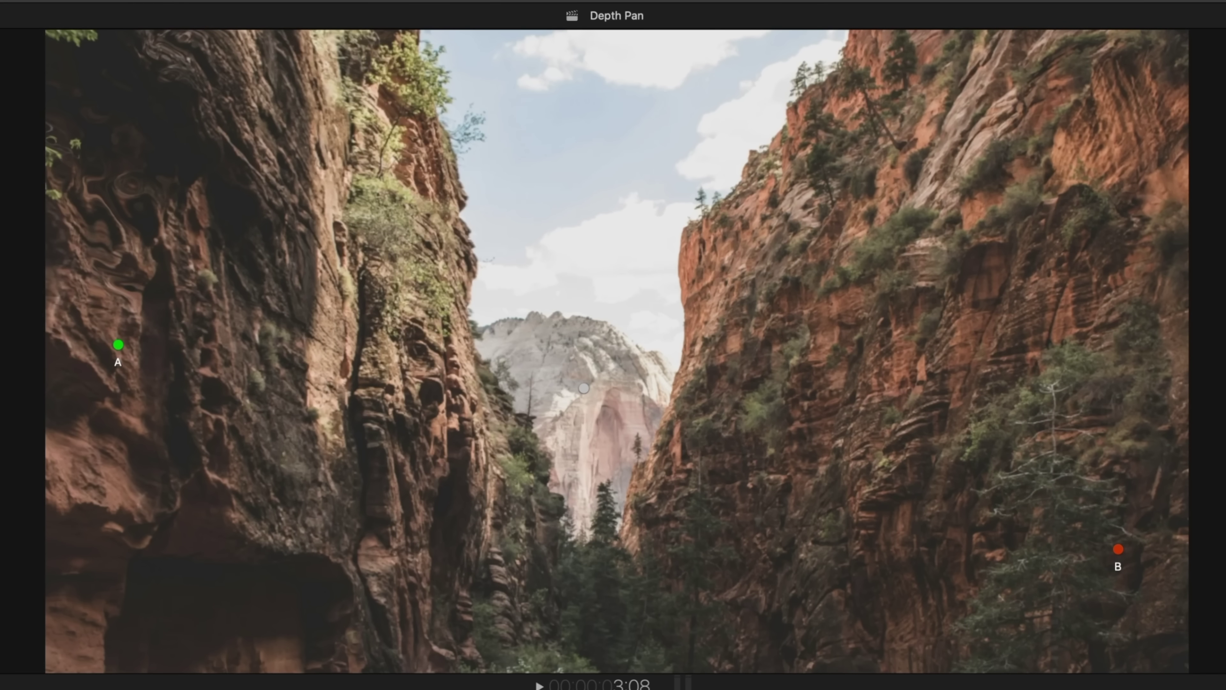
key("space")
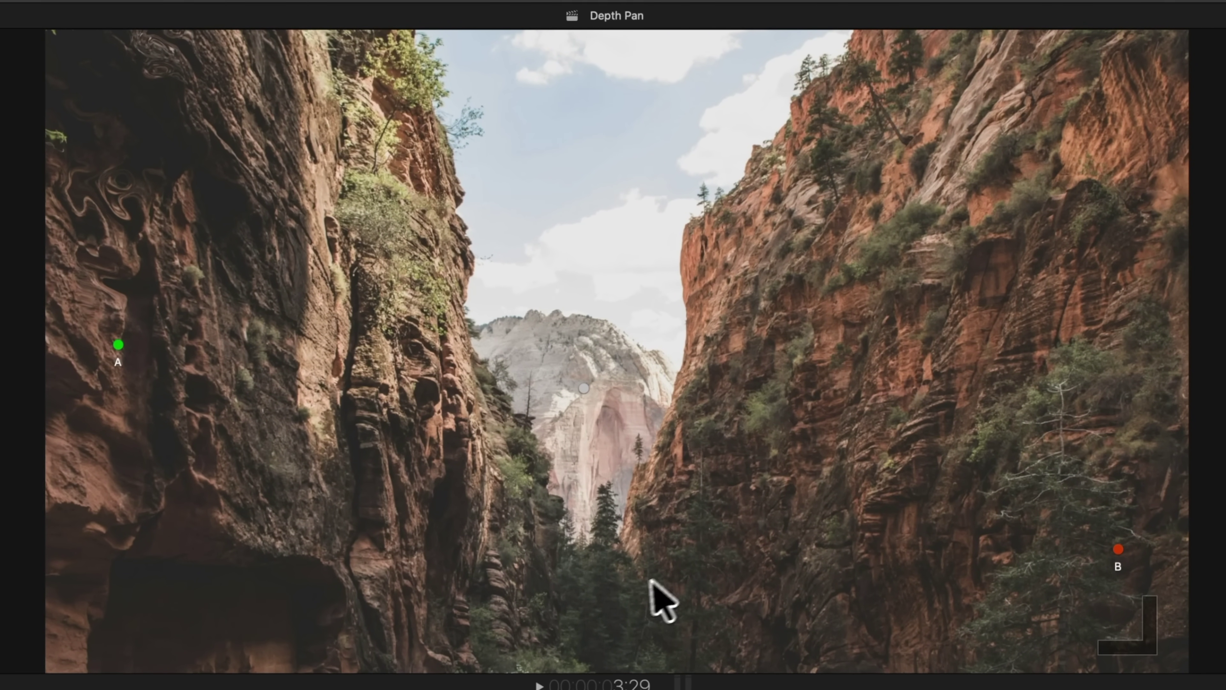
key("space")
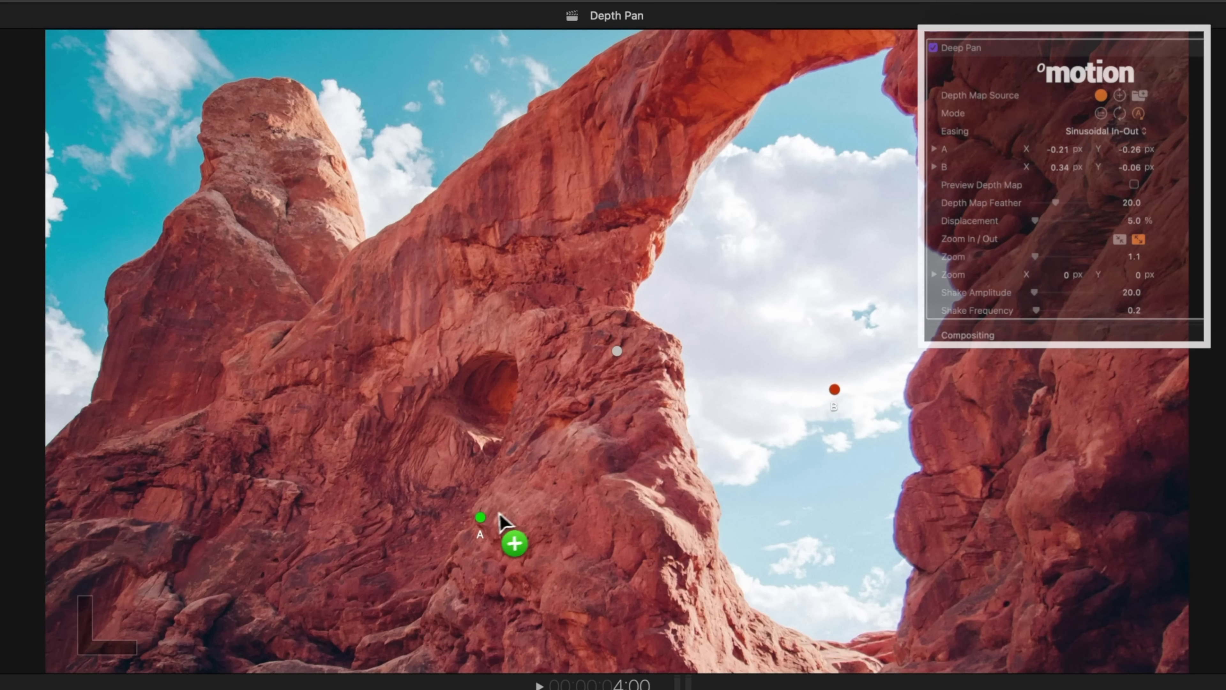
Place point A on the lower-right rock, point B on the left pillar's top, and the zoom centre beside B
left_click_drag(480, 517, 1033, 579)
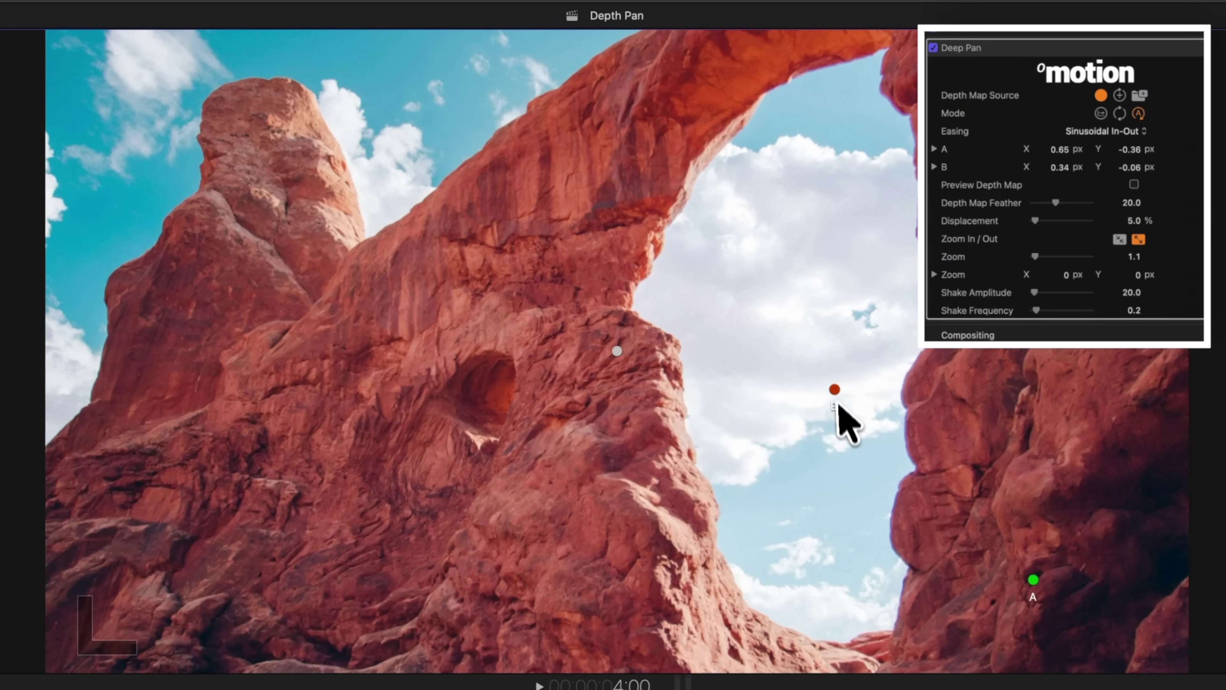
mouse_move(837, 389)
left_mouse_down()
mouse_move(652, 331)
mouse_move(259, 128)
left_mouse_up()
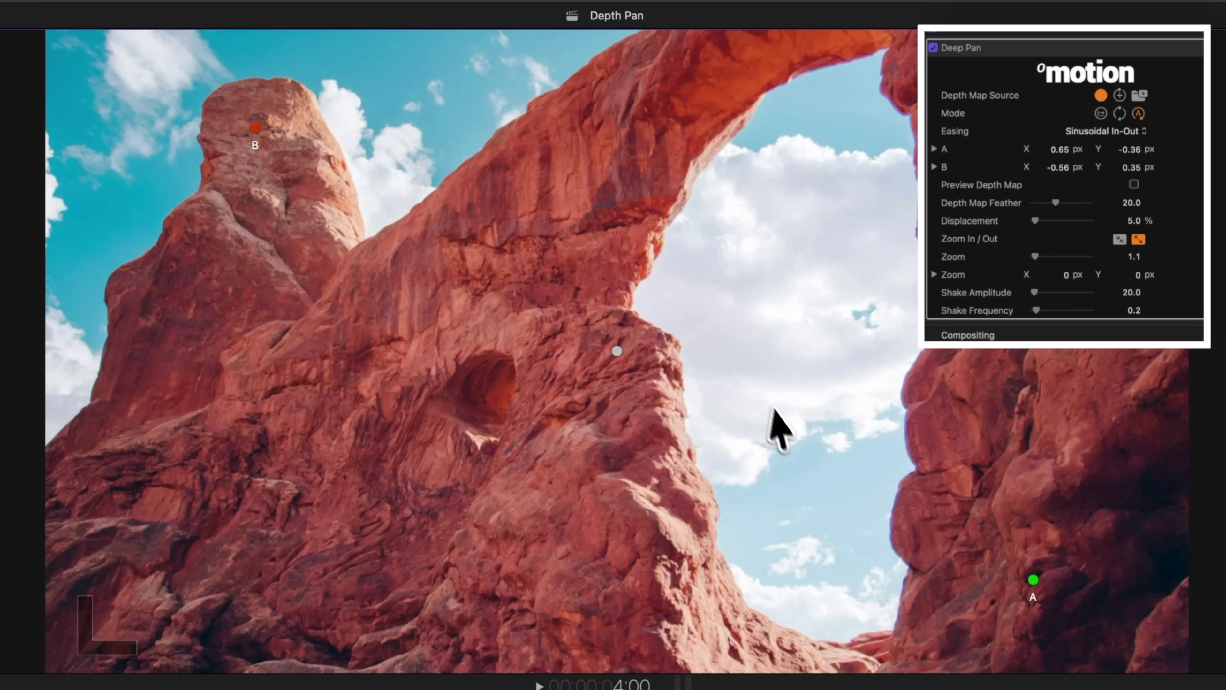
left_click_drag(613, 343, 268, 139)
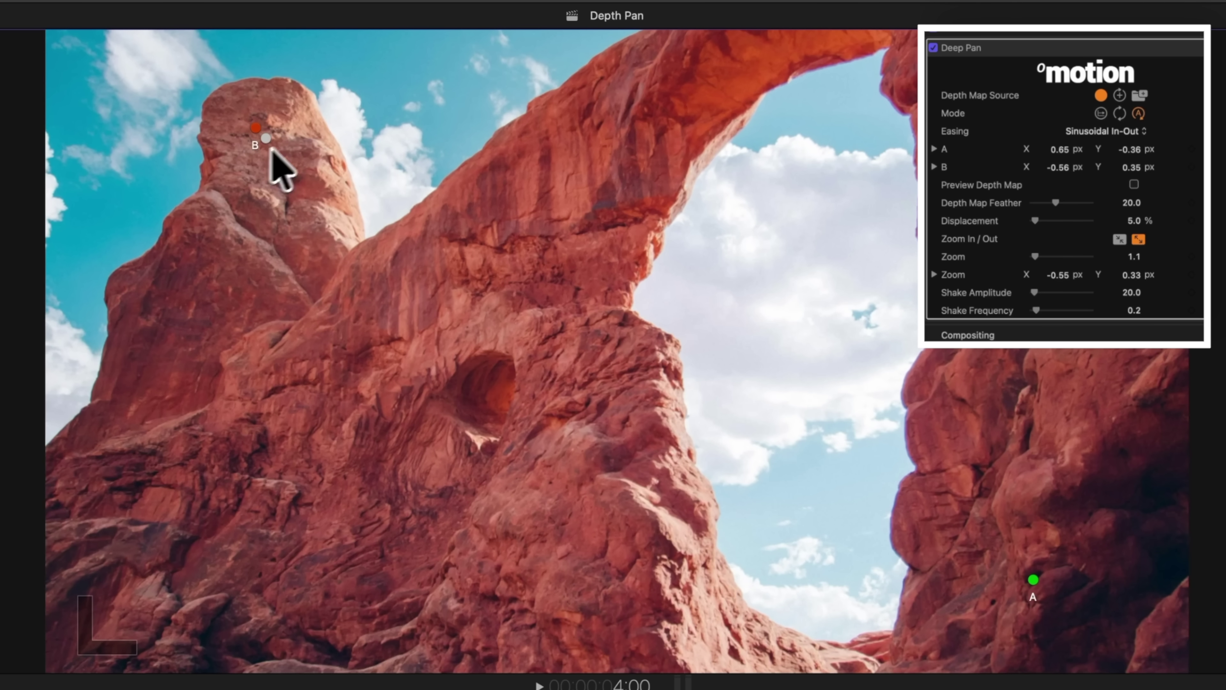
Set Deep Pan Easing to Exponential Out and Displacement to 24.72%
left_click(1082, 131)
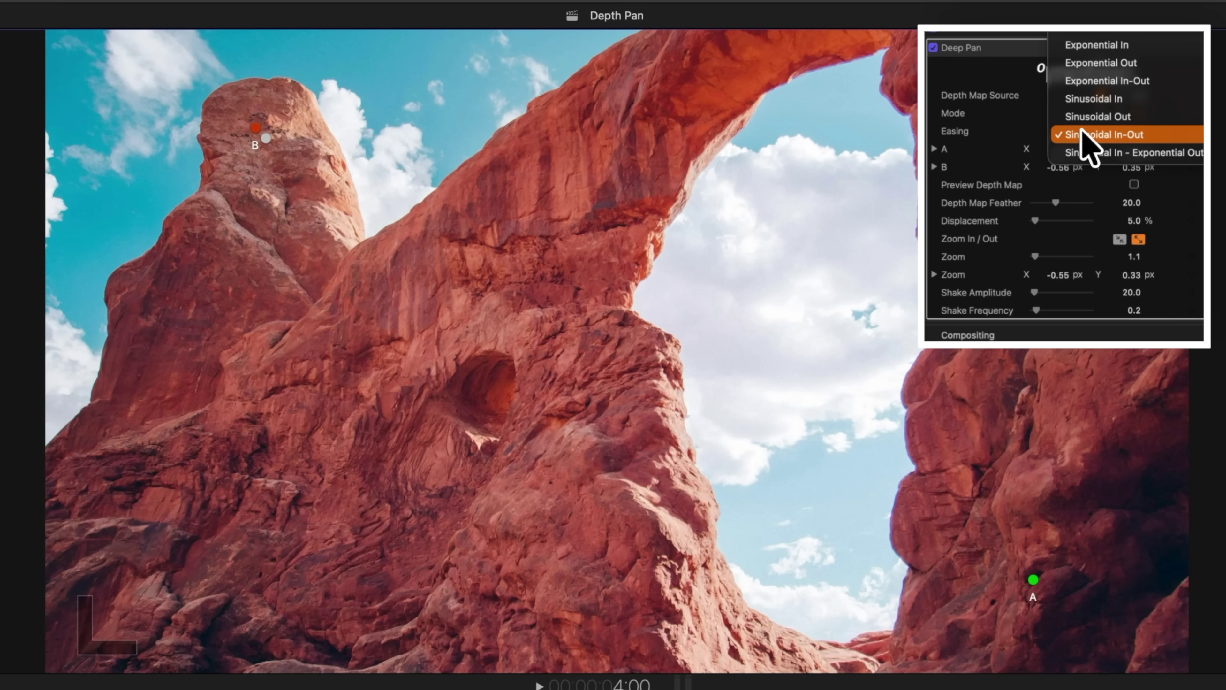
scroll(1082, 131, "up", 3)
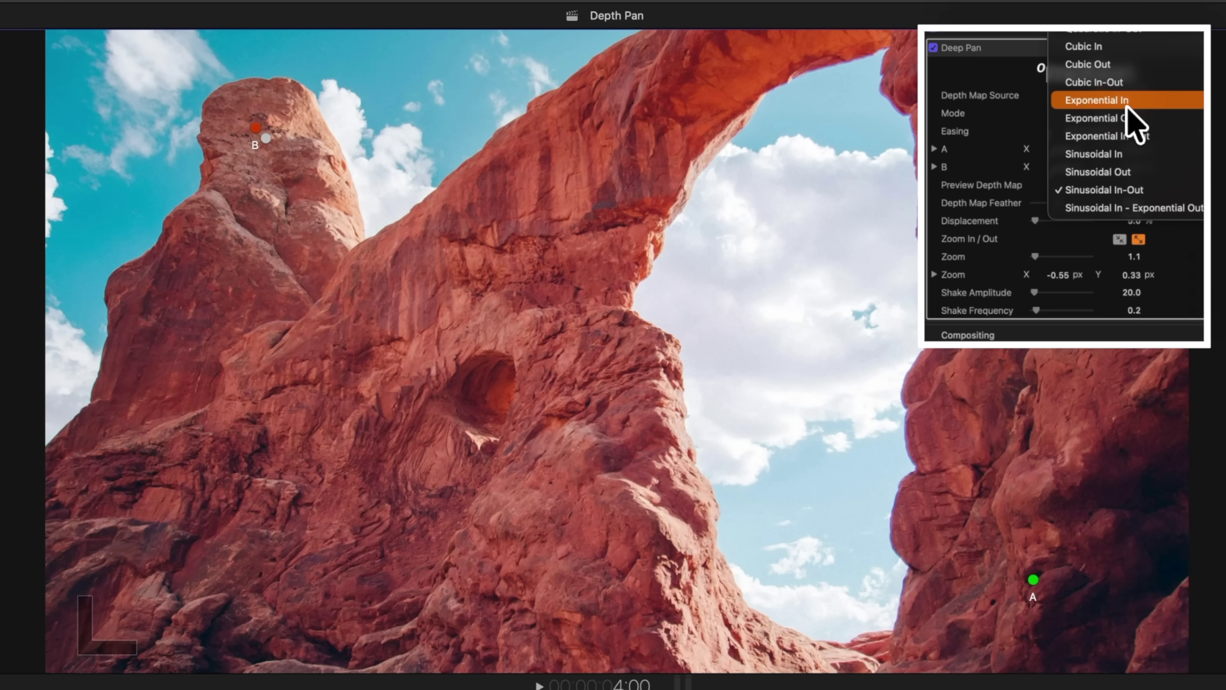
left_click(1127, 120)
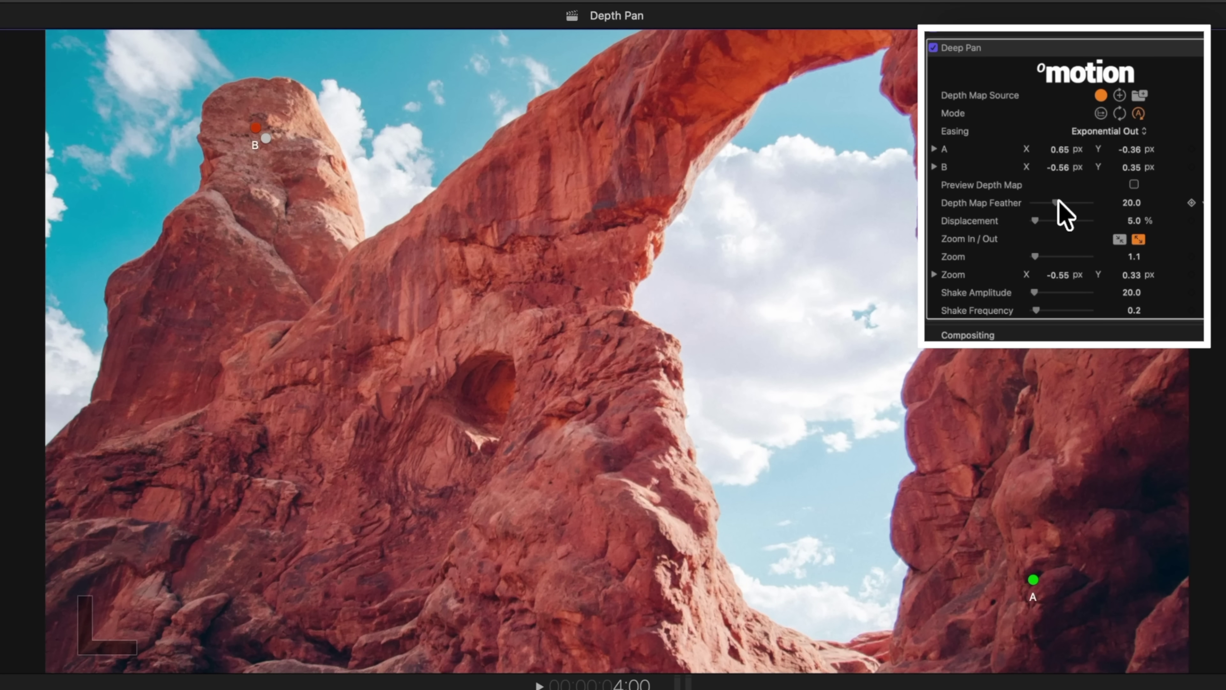
left_click_drag(1044, 220, 1047, 221)
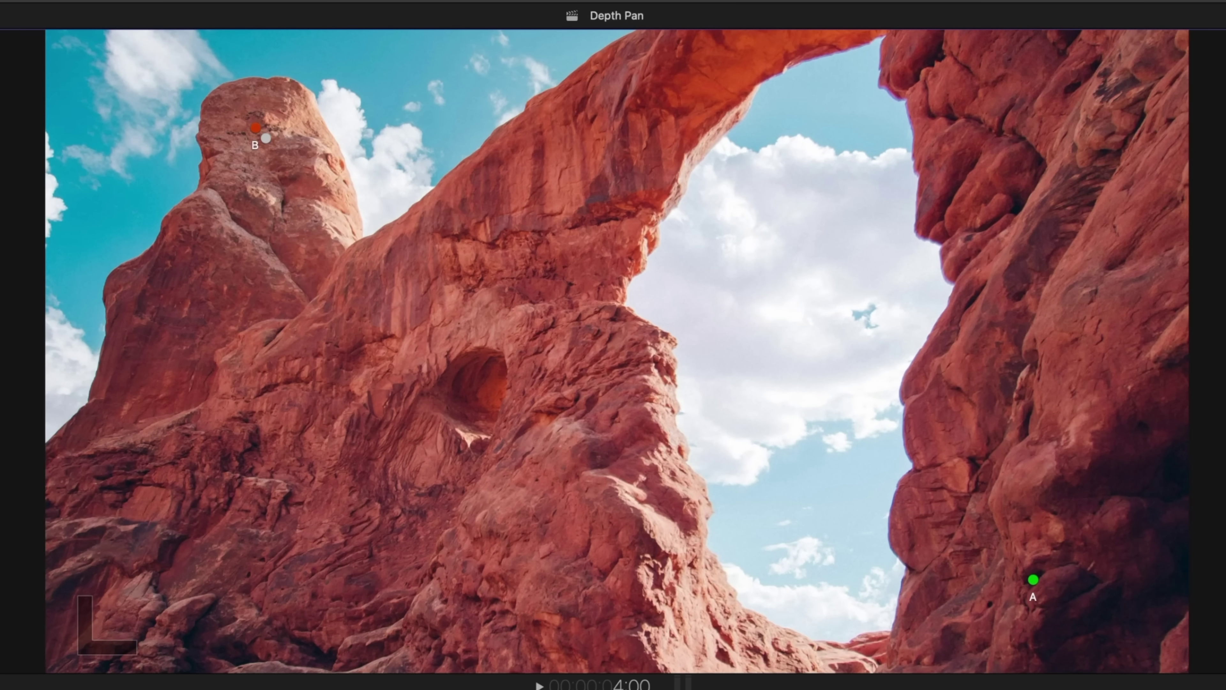
Play back the arch depth pan and raise Depth Map Feather to 47.0
key("space")
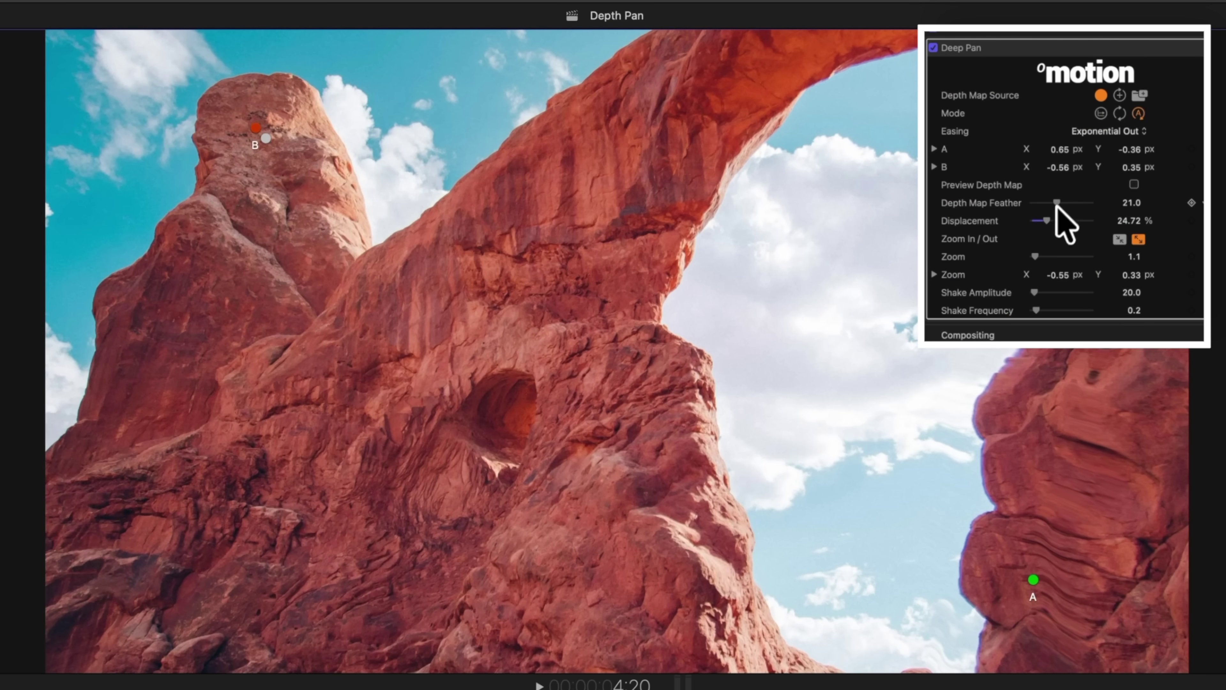
left_click_drag(1056, 205, 1085, 203)
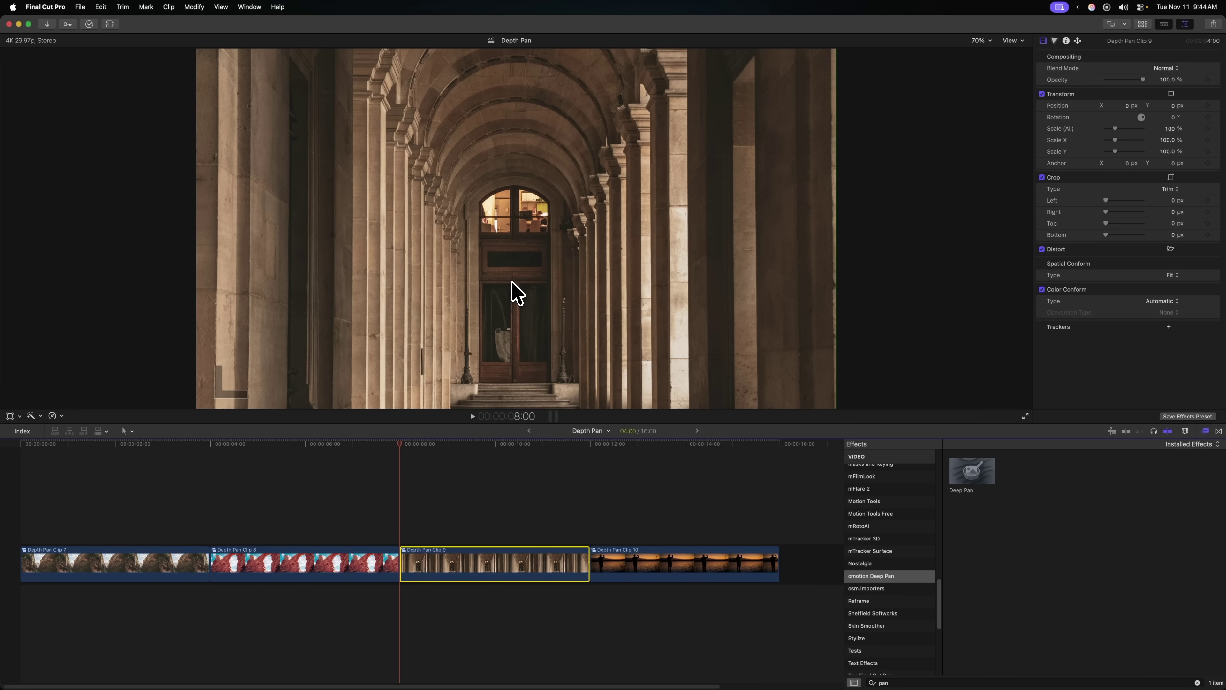
Shift the corridor photo upward with the Transform tool and apply Deep Pan to Depth Pan Clip 9
left_click(8, 415)
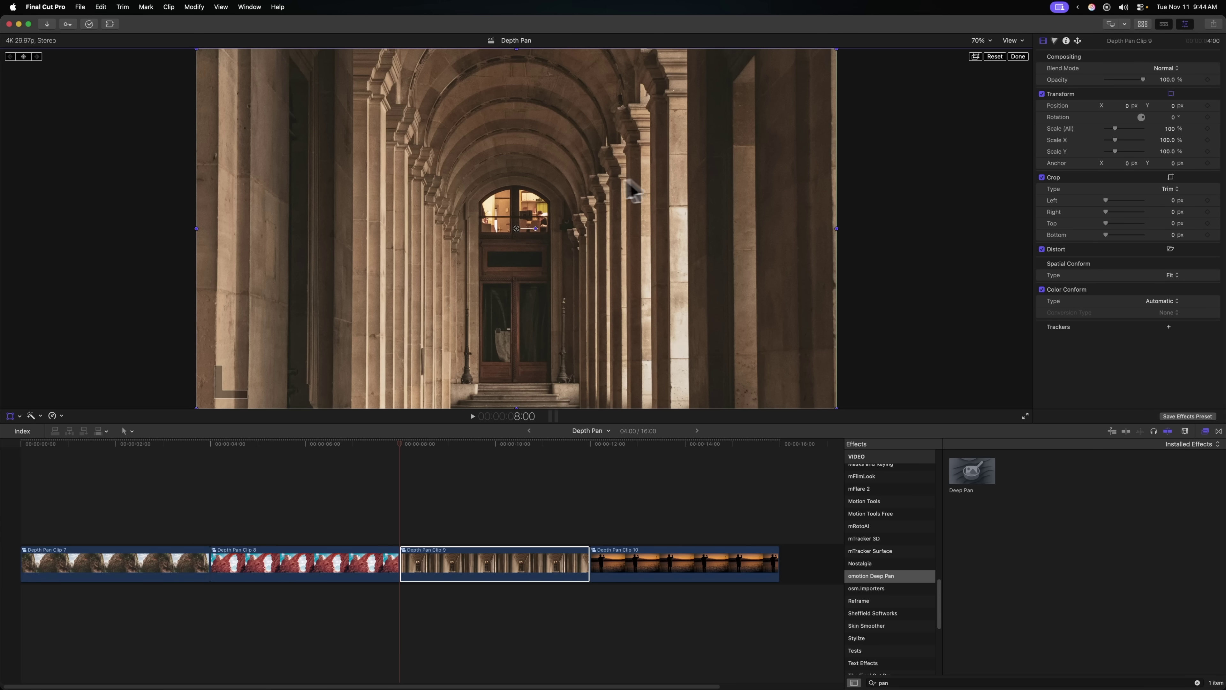
left_click_drag(520, 231, 522, 143)
left_click_drag(958, 484, 547, 435)
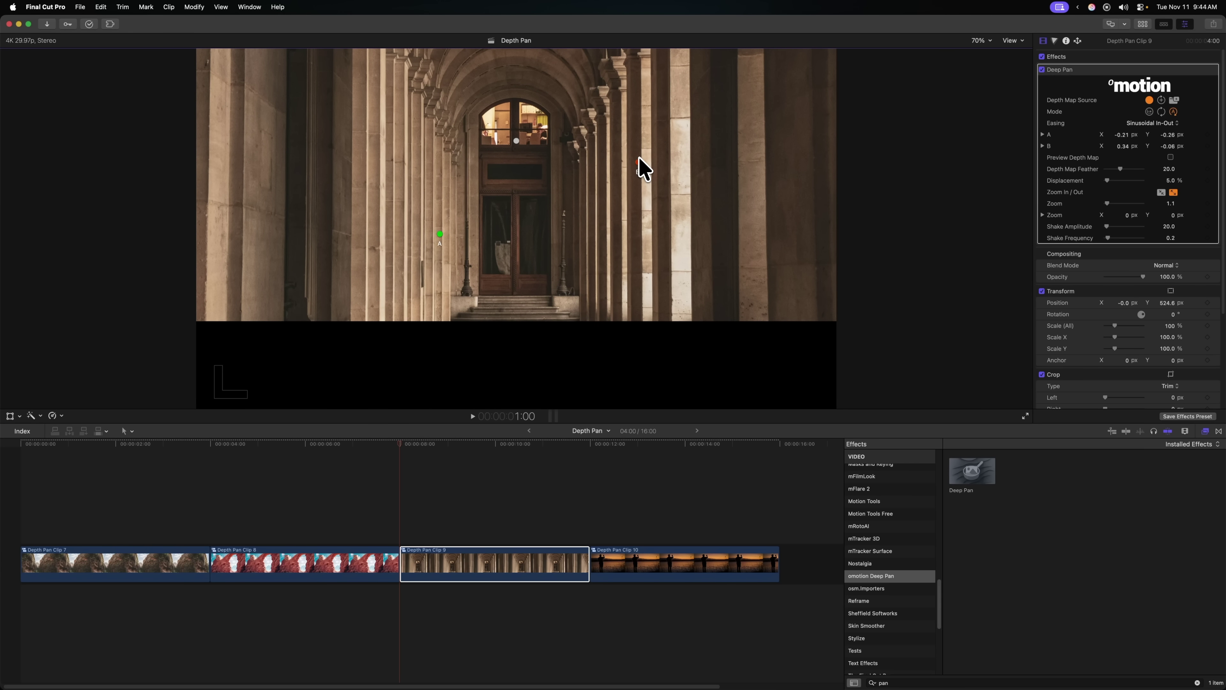
Break apart Depth Pan Clip 9 and move the corridor photo up to Position Y 559.2 px
left_click(432, 572)
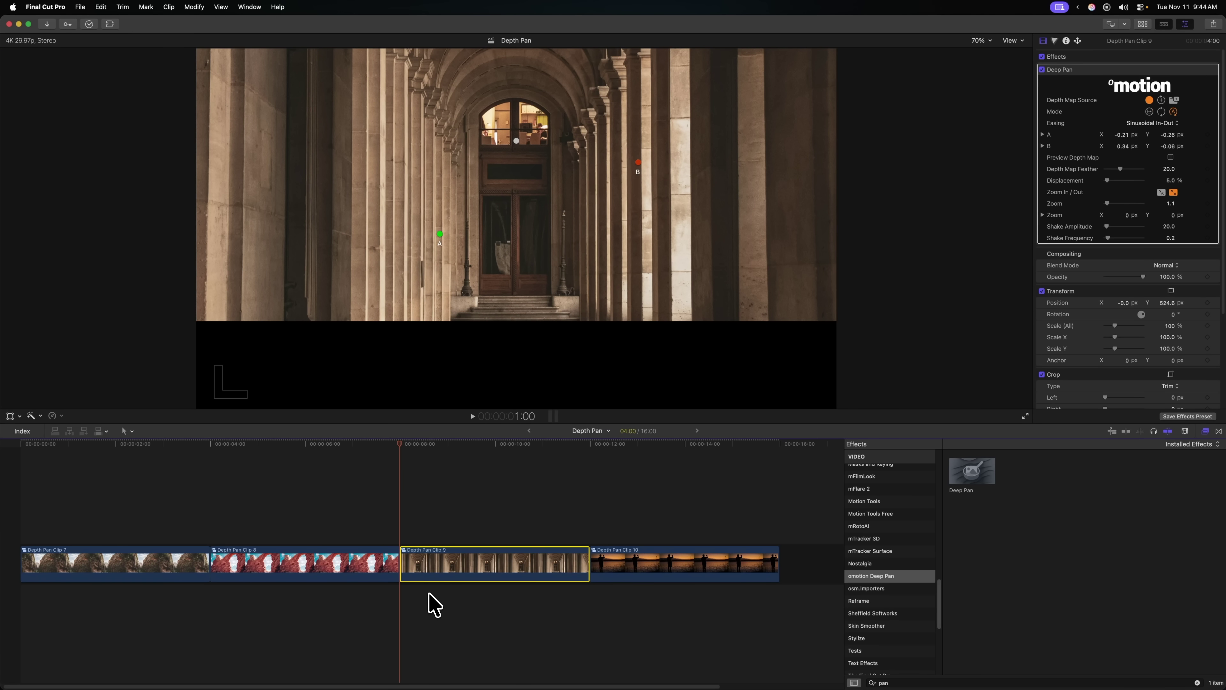
key("ctrl+shift+g")
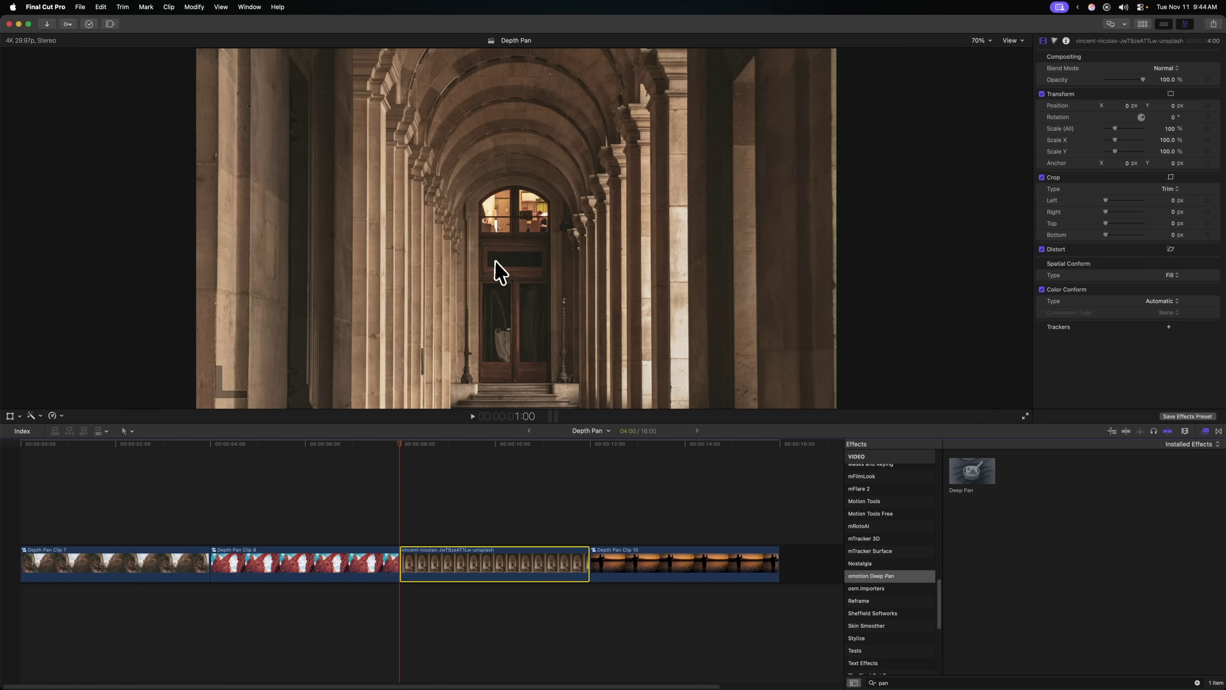
left_click(10, 414)
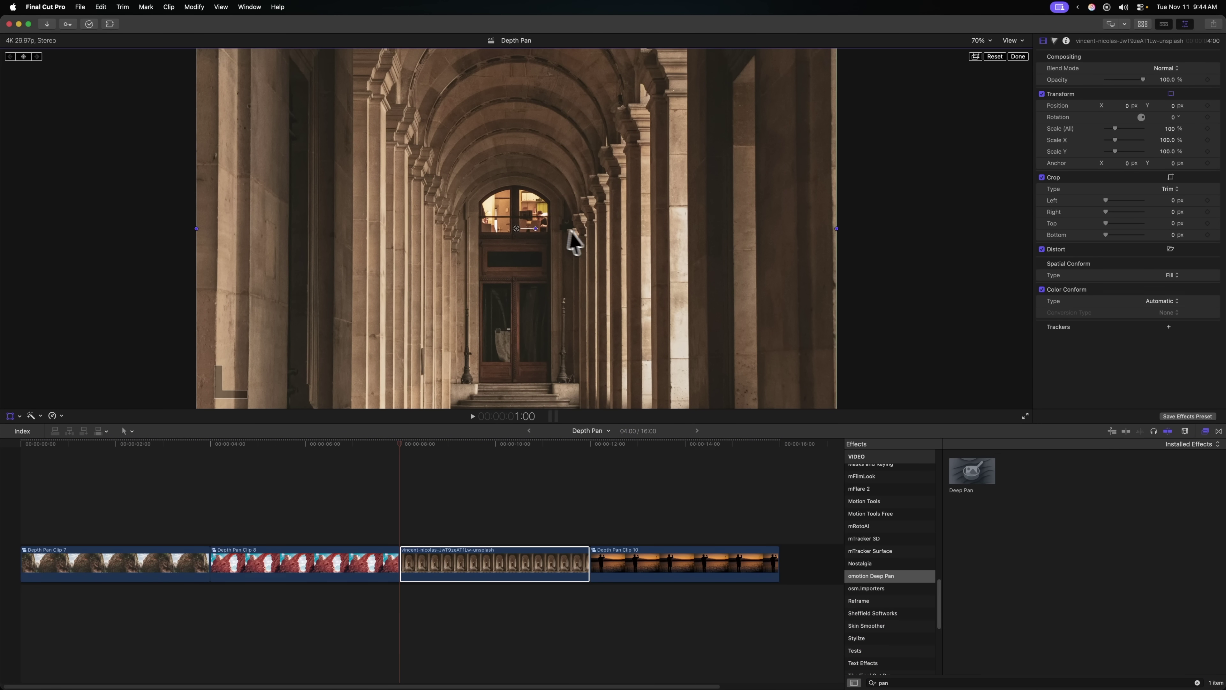
left_click_drag(517, 228, 518, 135)
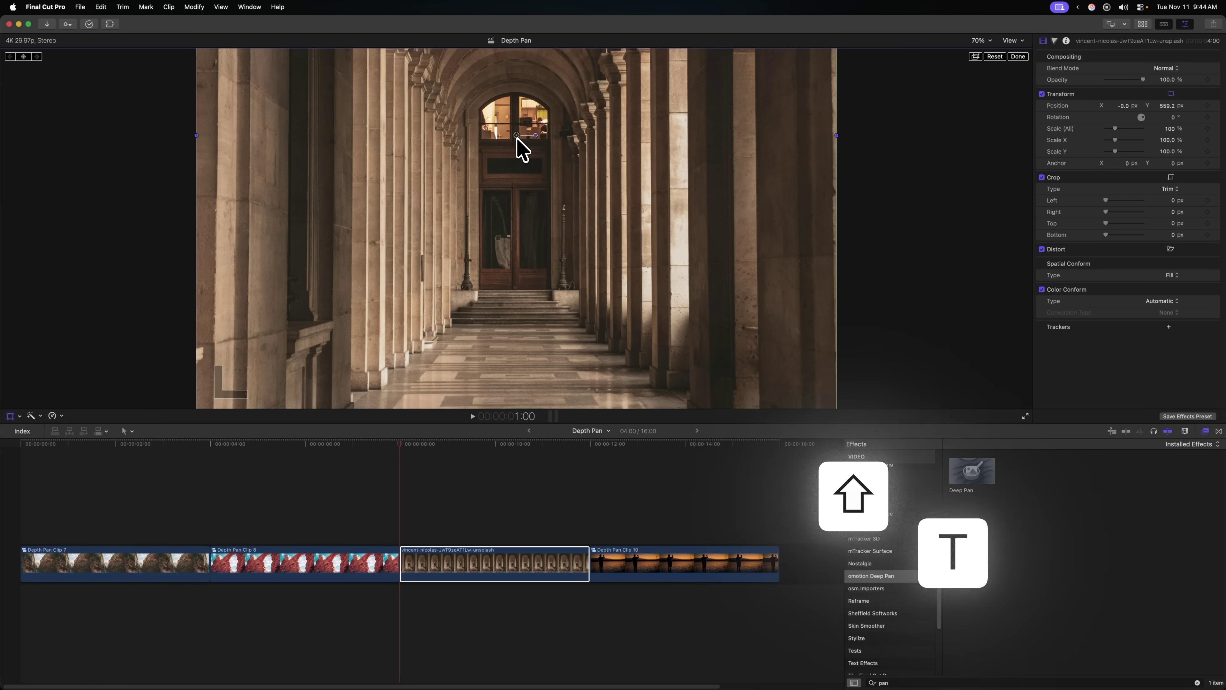
left_click(1015, 58)
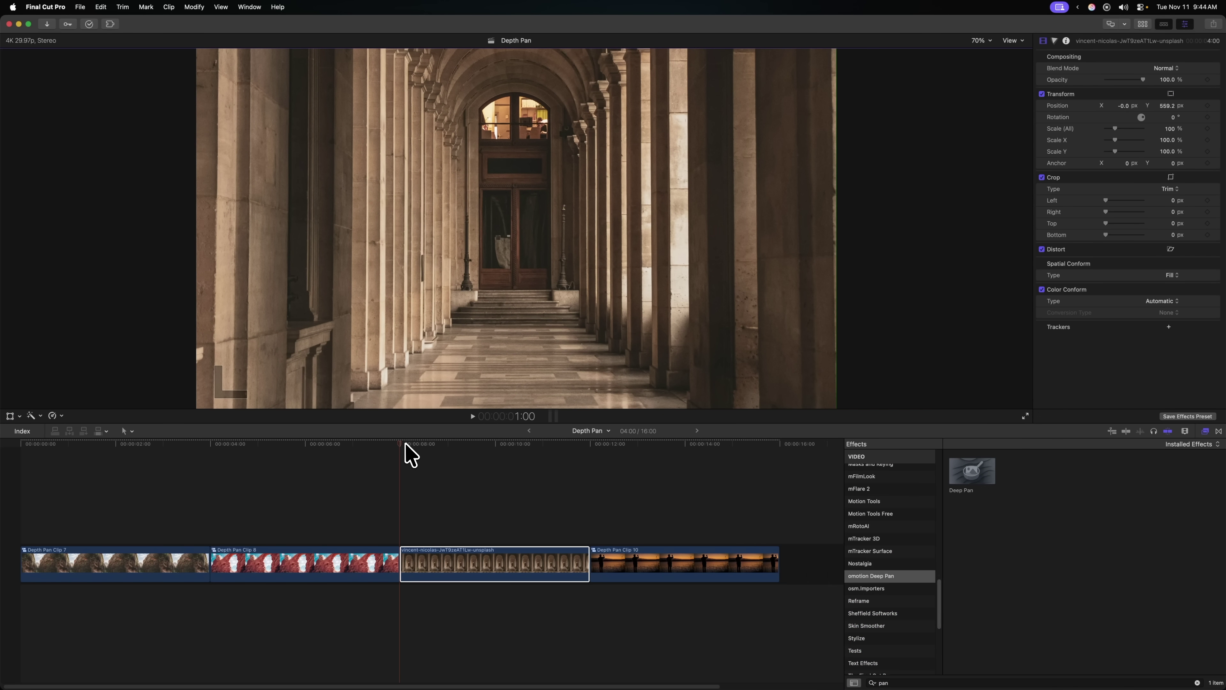
Wrap the photo as compound clip Depth Pan Clip 11 and apply Deep Pan to it
key("alt+g")
key("Return")
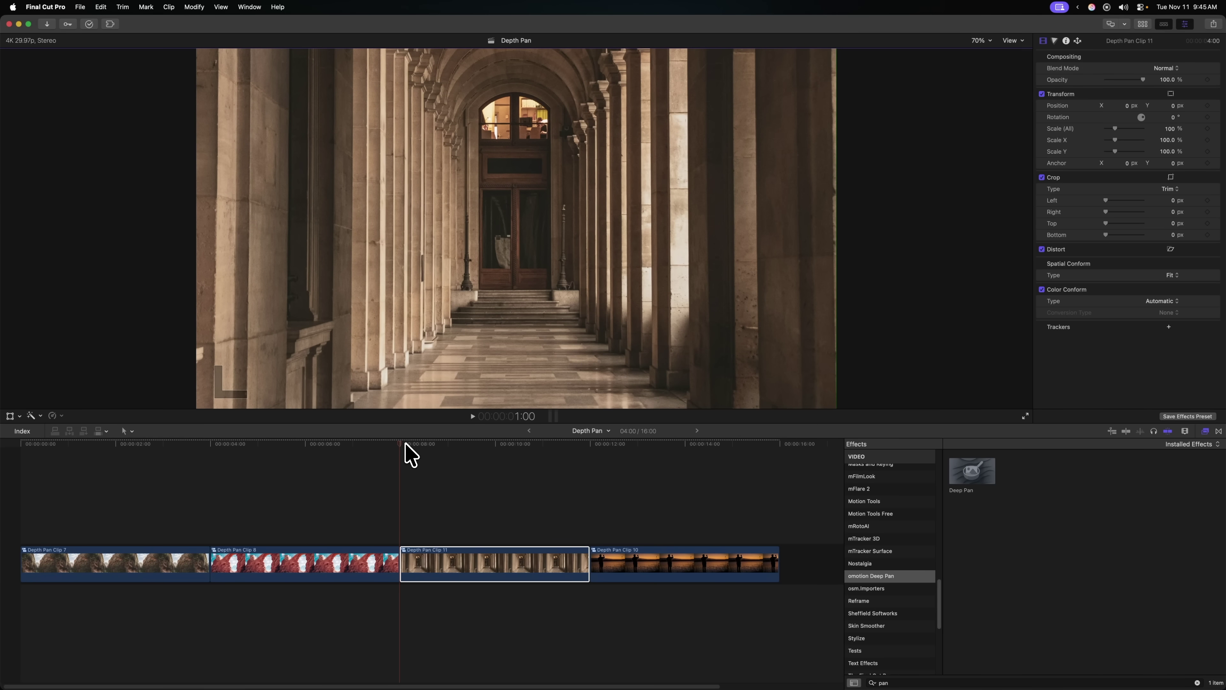
left_click_drag(961, 471, 415, 564)
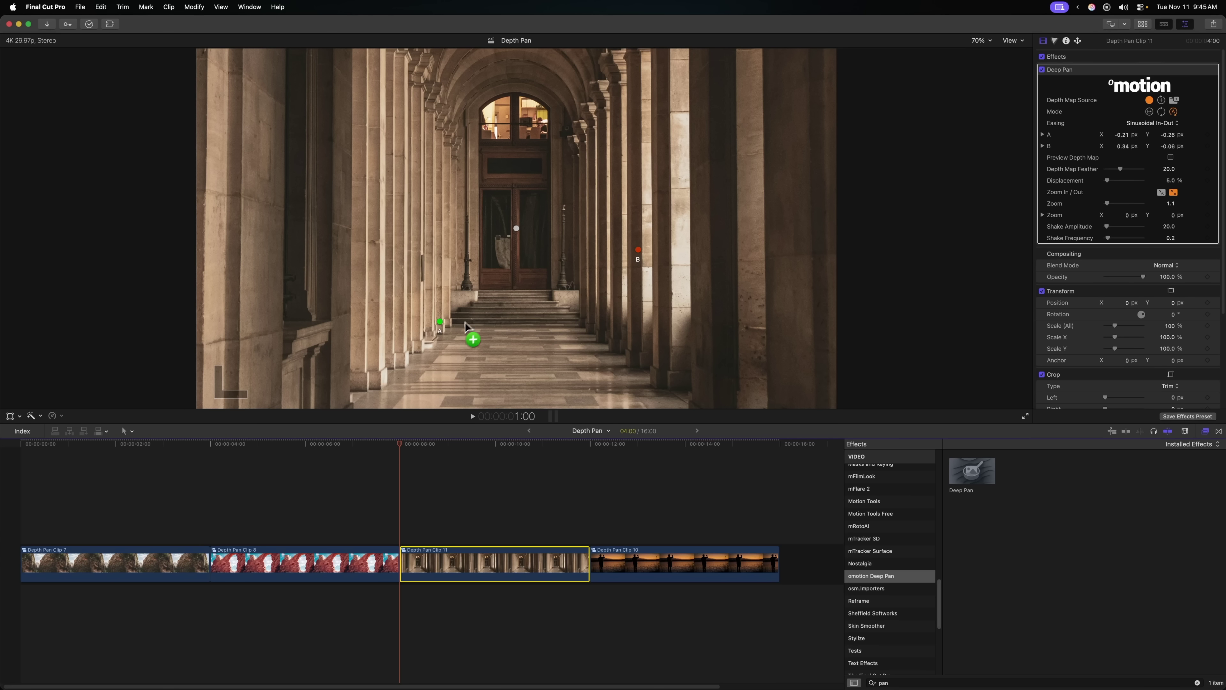
Move point A toward the corridor's left columns, then play the pan back full screen
left_click_drag(441, 325, 244, 194)
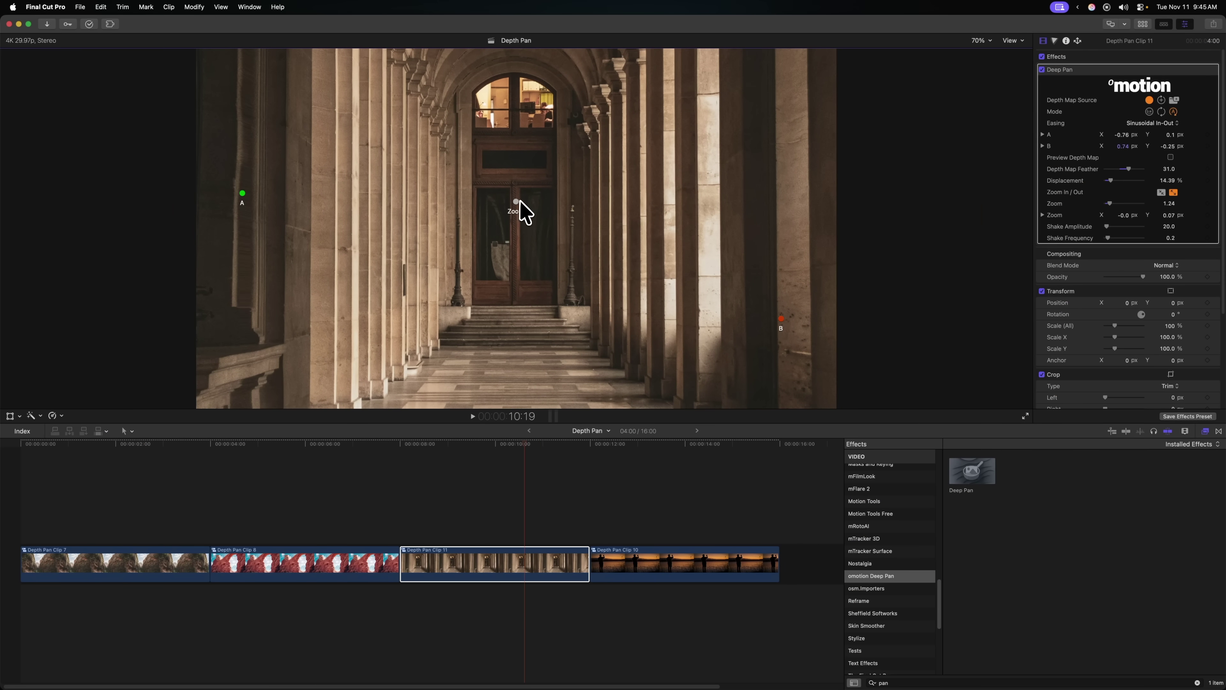
key("space")
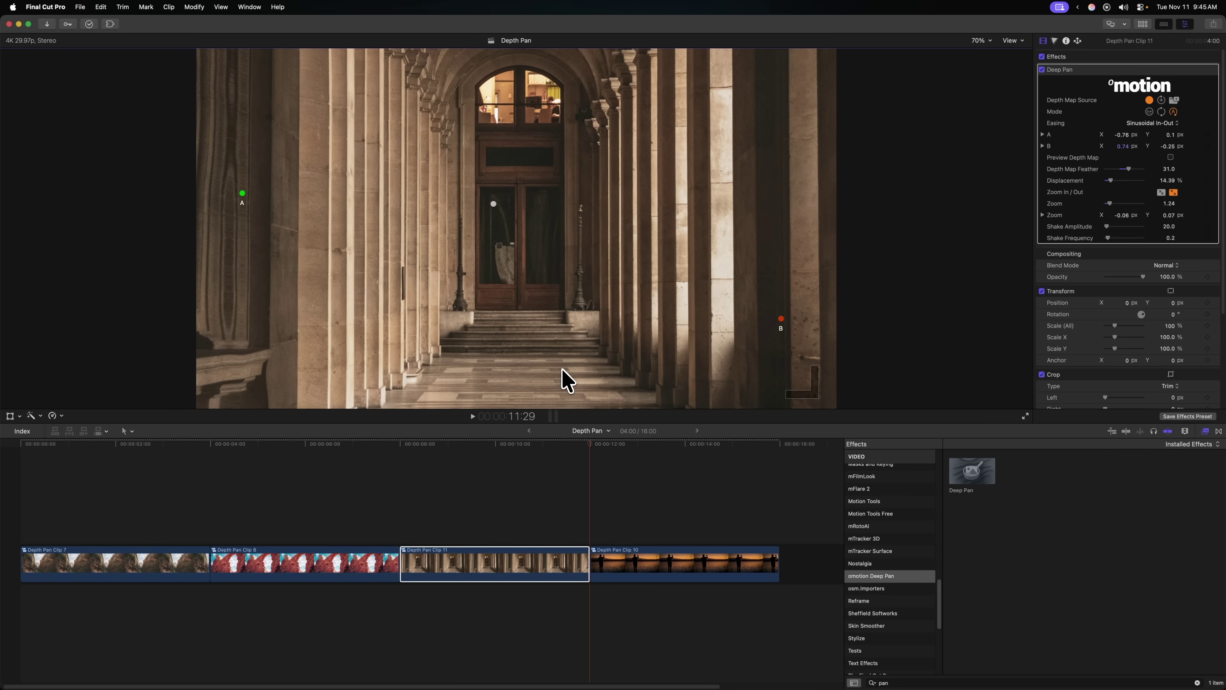
key("/")
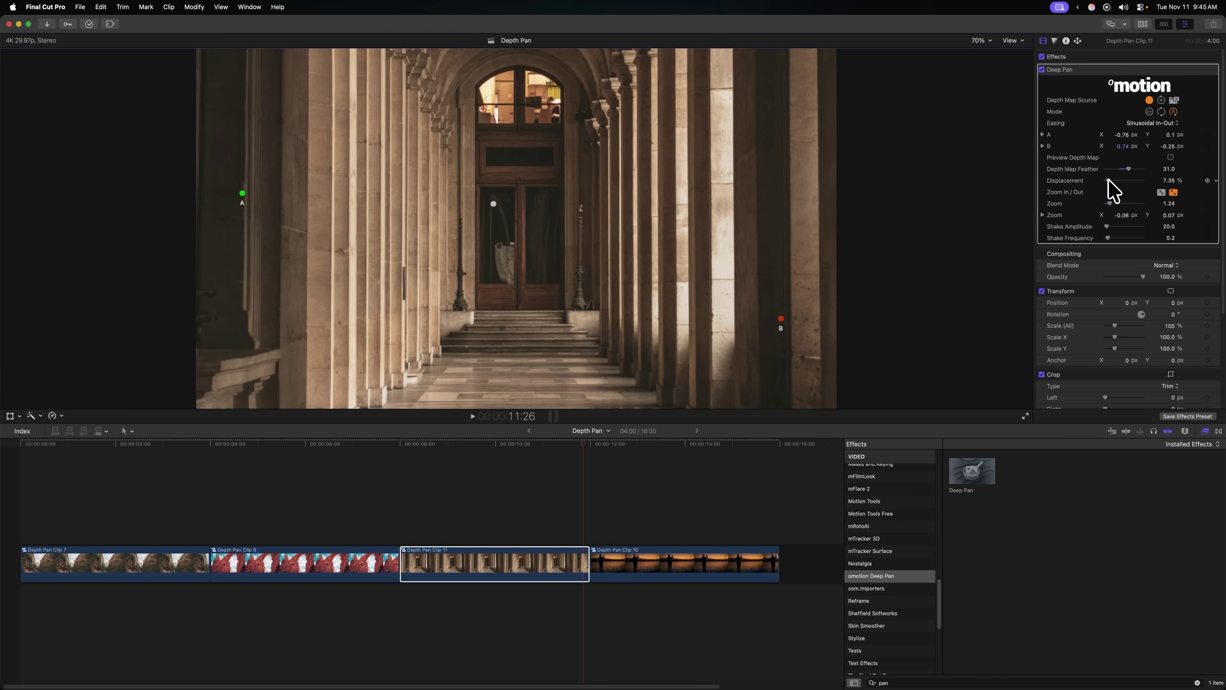
key("shift+super+f")
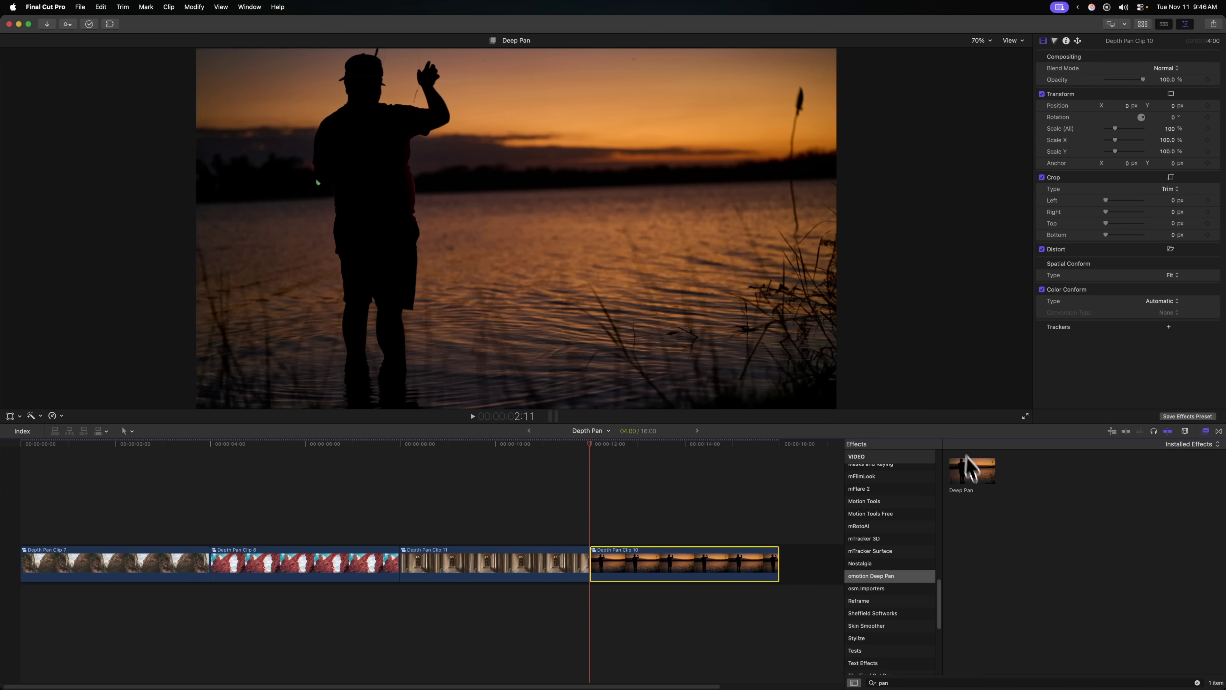
Drop the Deep Pan effect onto Depth Pan Clip 10, the sunset fisherman photo
left_click_drag(972, 470, 636, 566)
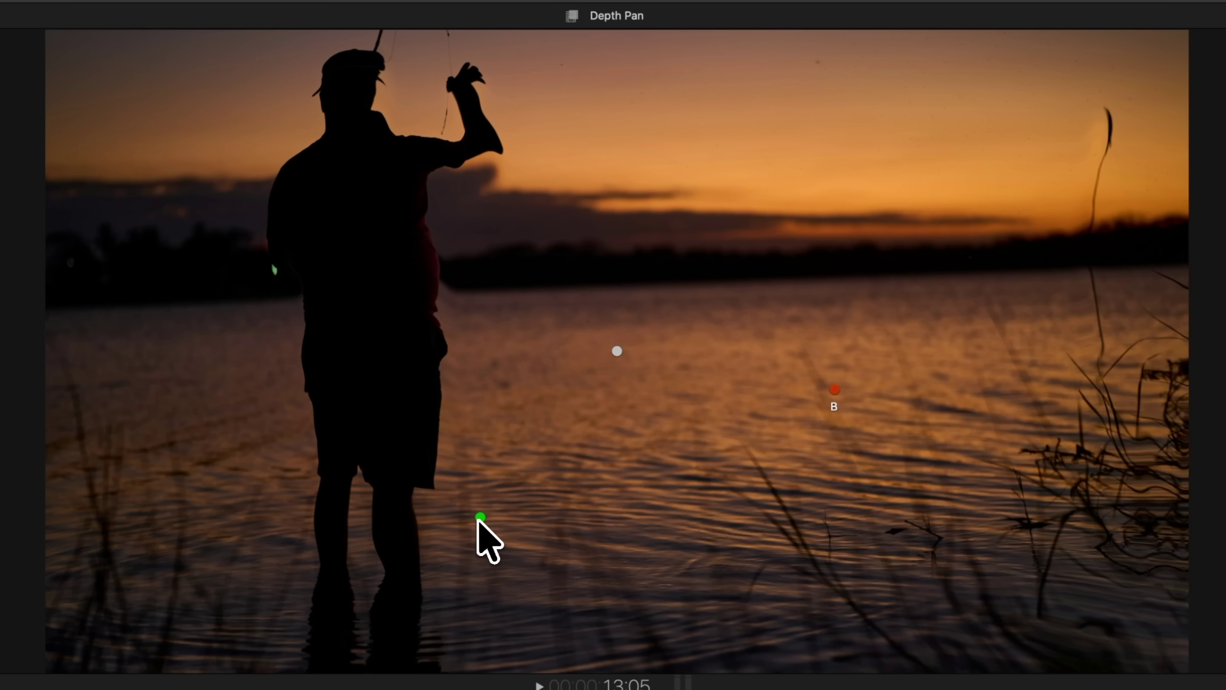
Place point A on the fisherman's head, point B on his shorts, and the zoom centre on his back
left_click_drag(480, 517, 354, 110)
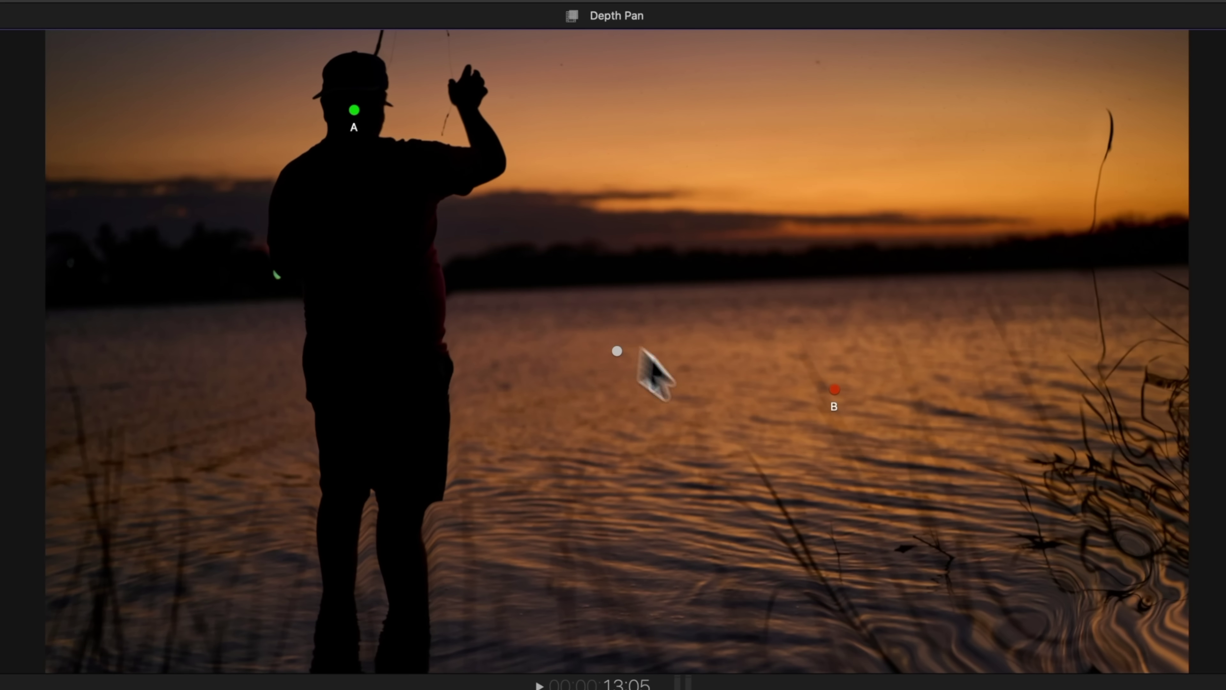
left_click_drag(834, 390, 410, 472)
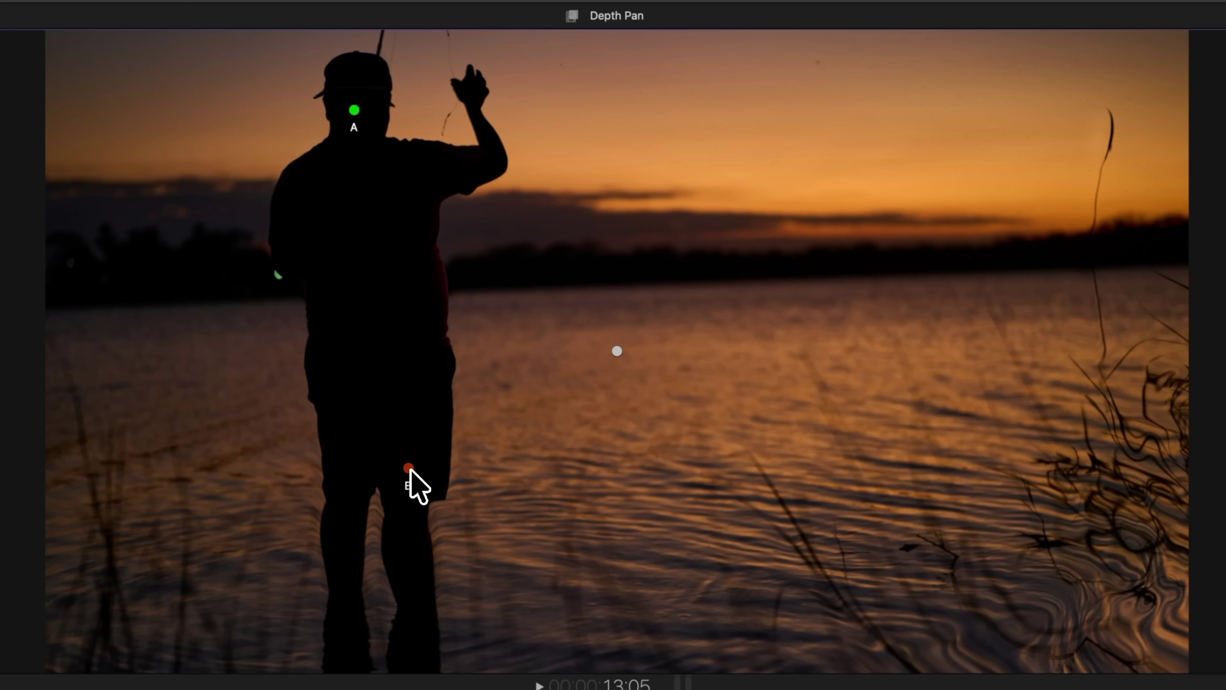
left_click_drag(616, 353, 368, 270)
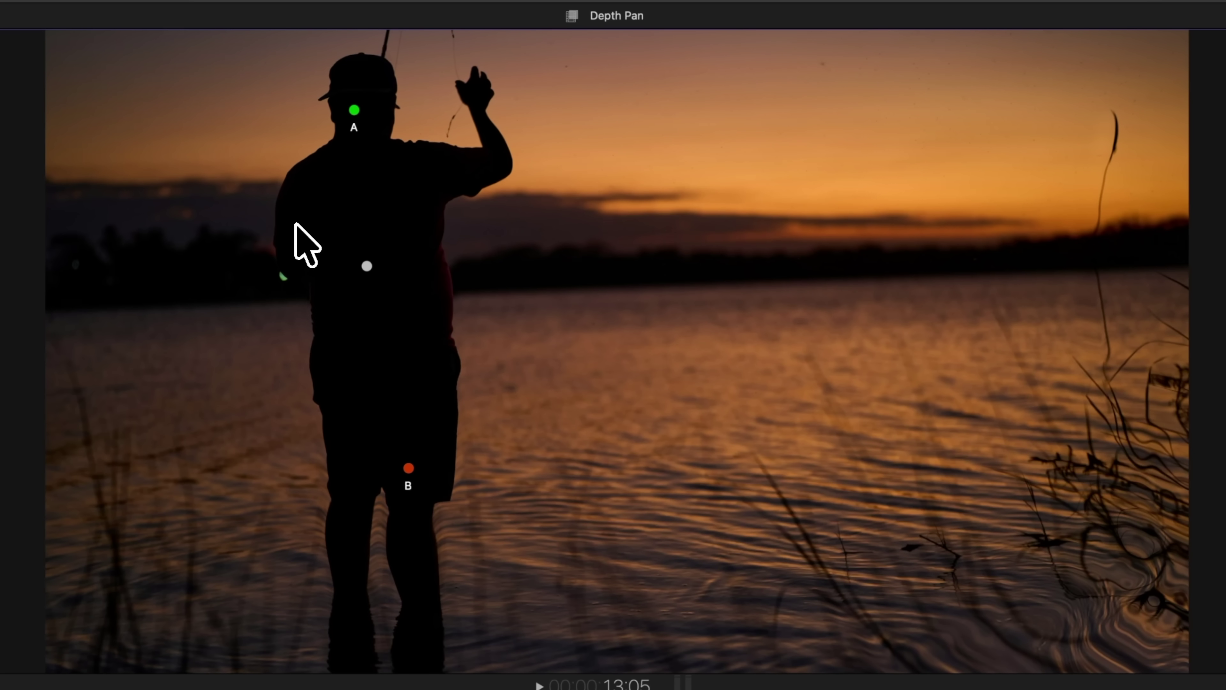
Preview the sunset pan, then raise point B to his waist and nudge point A higher
key("space")
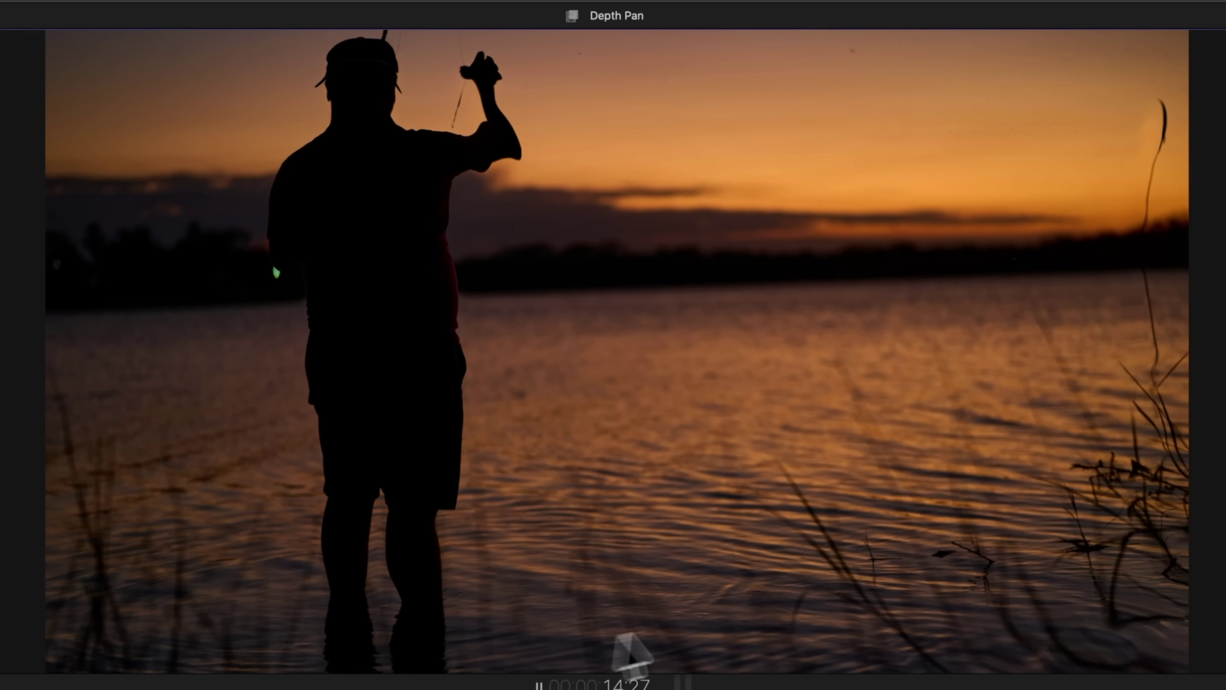
key("space")
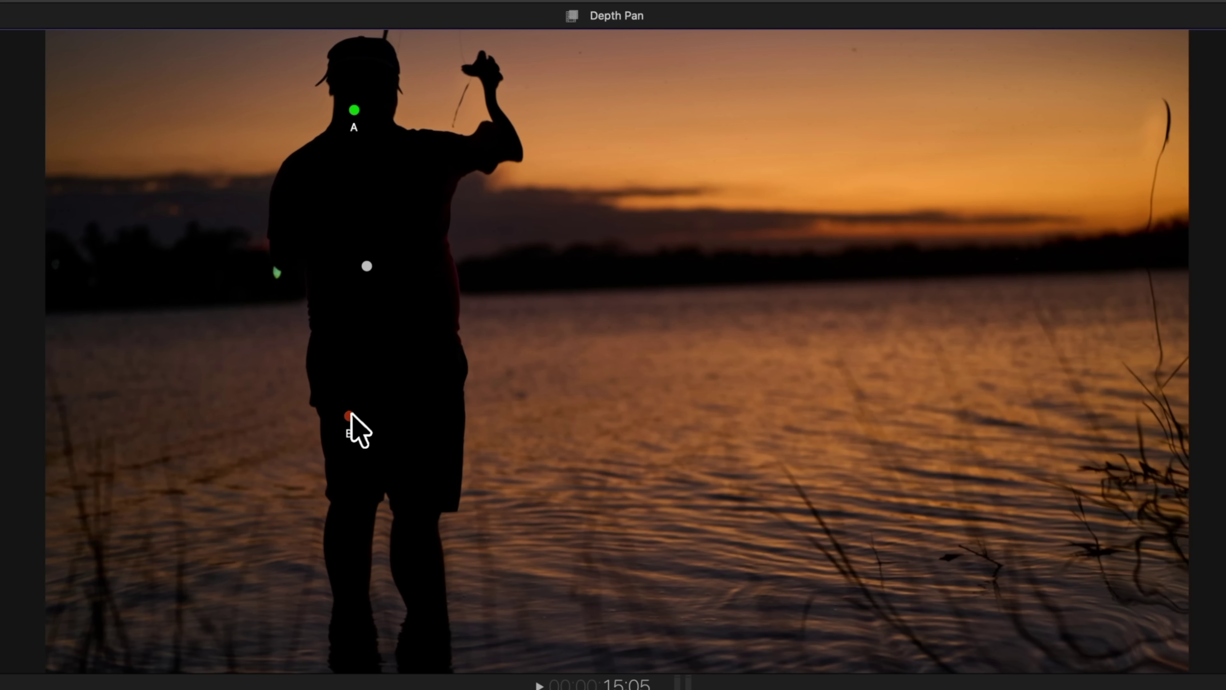
left_click_drag(356, 298, 371, 320)
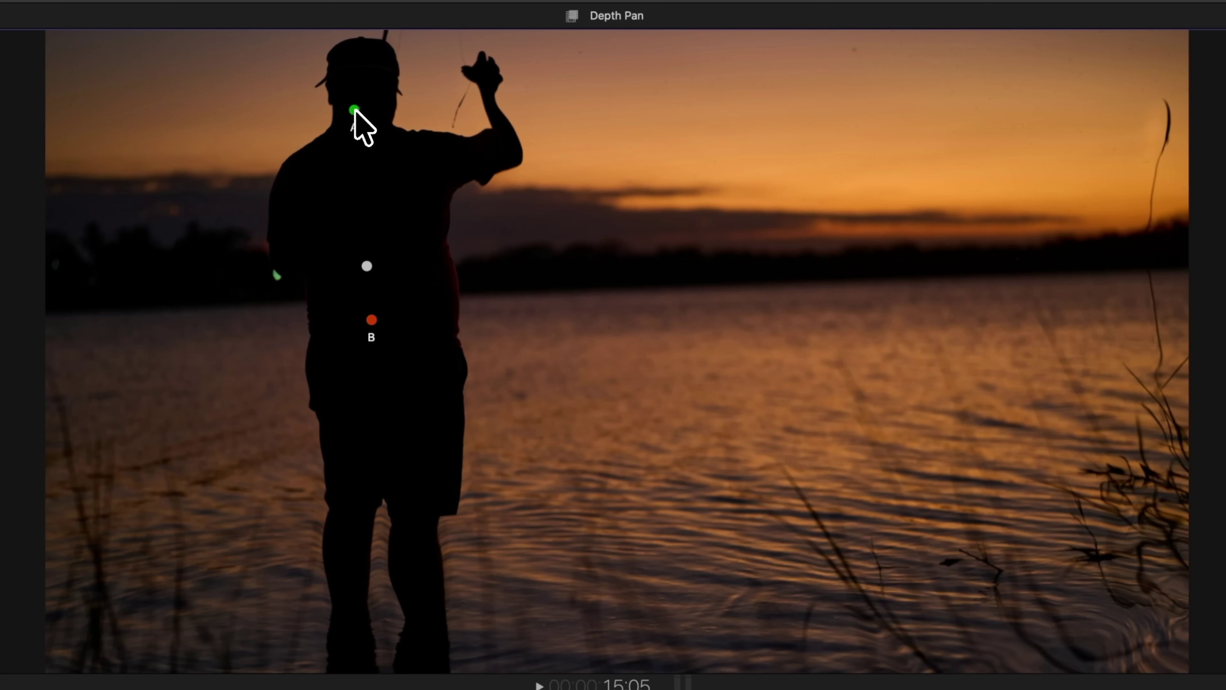
left_click_drag(354, 110, 363, 100)
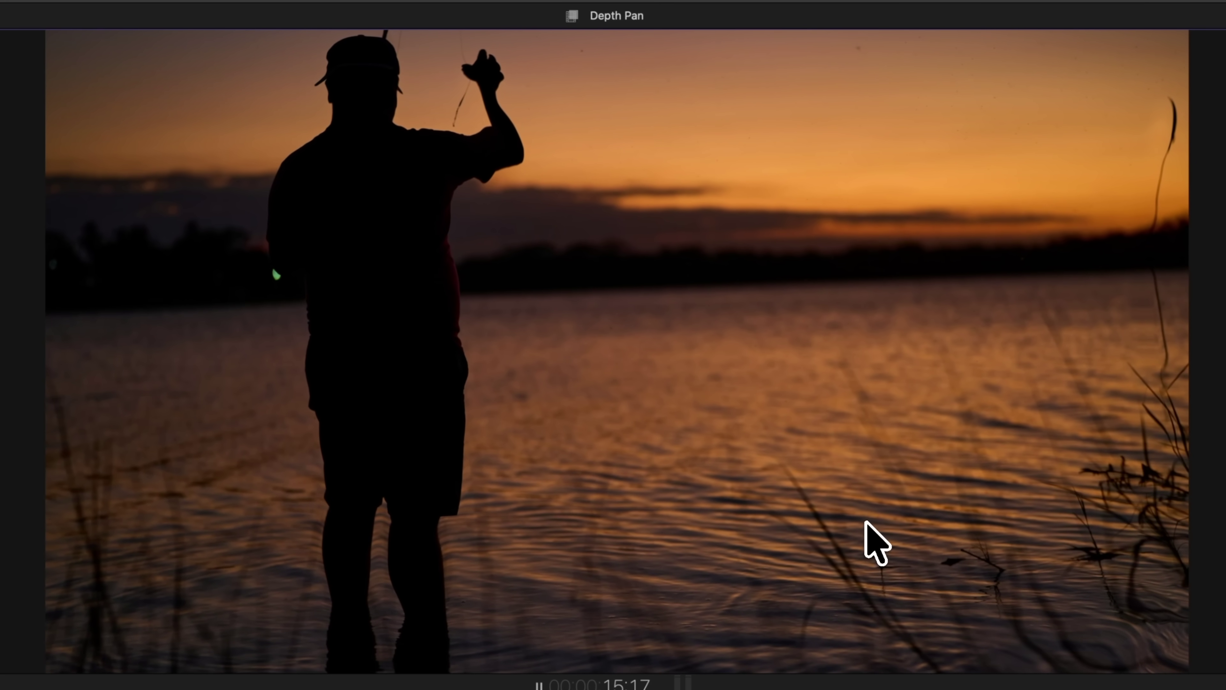